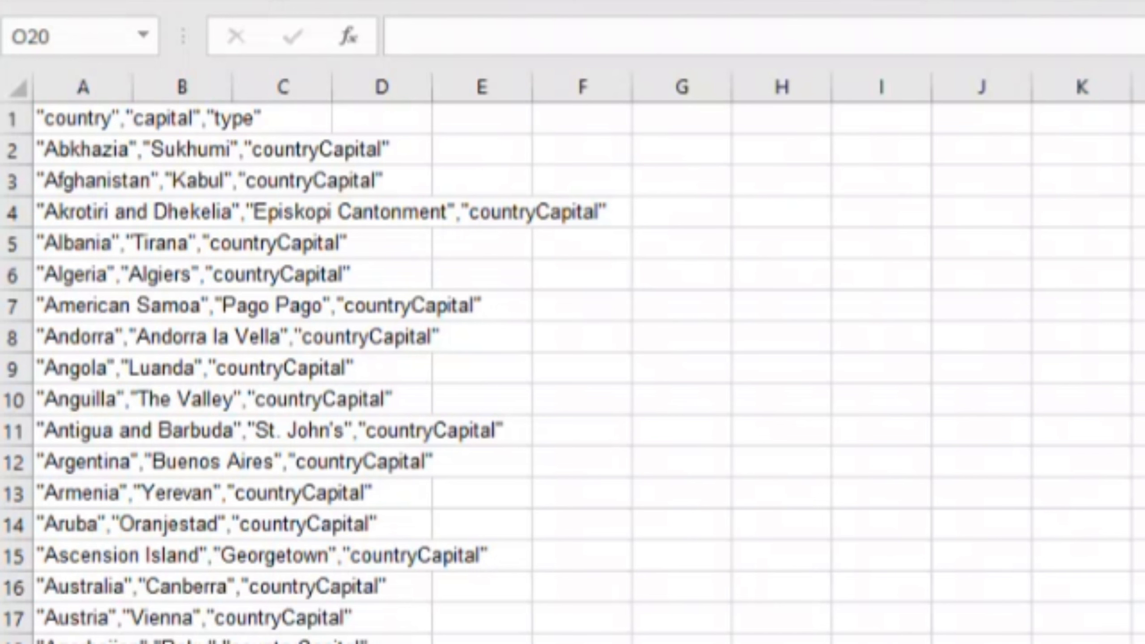
Step: Widen column A until all of the comma-separated country text fits inside it
click(288, 212)
drag(133, 75, 530, 75)
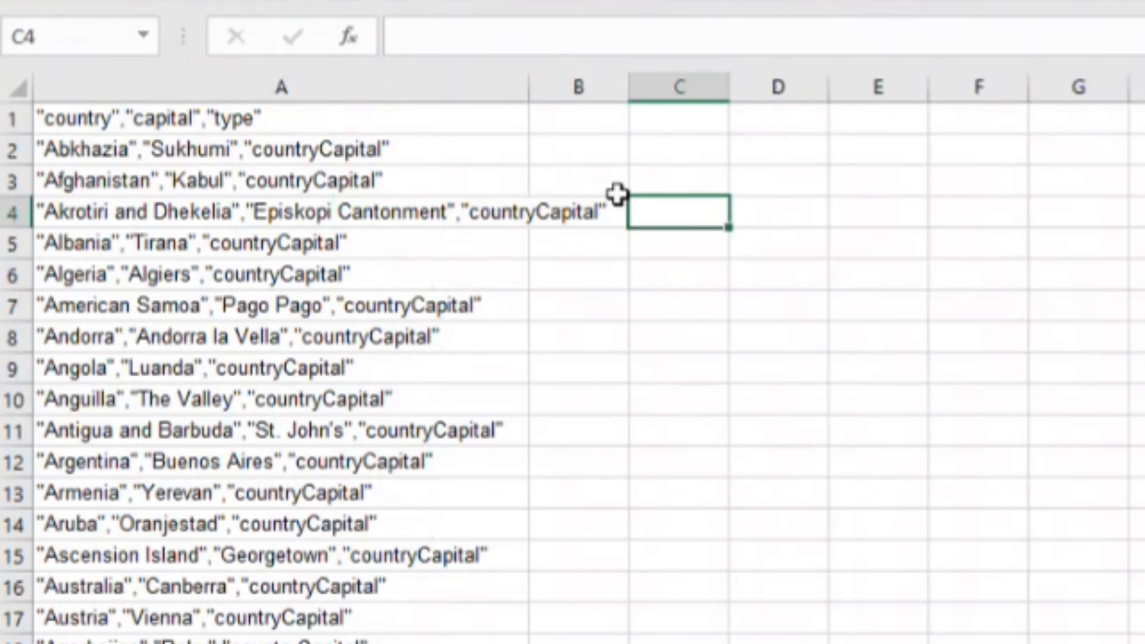
click(737, 374)
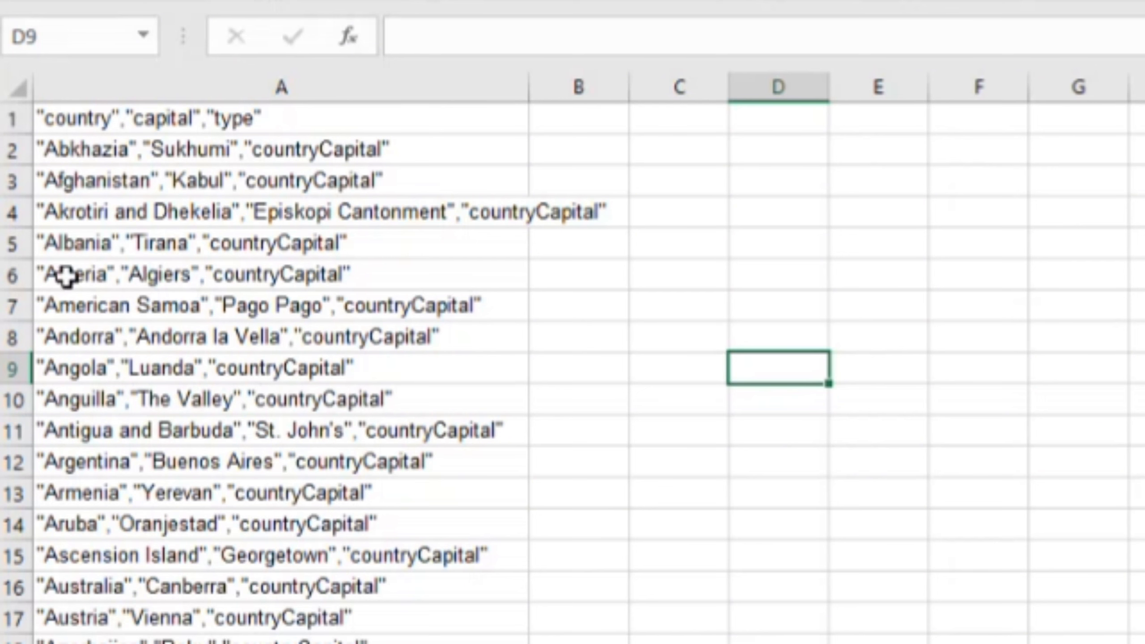
click(245, 82)
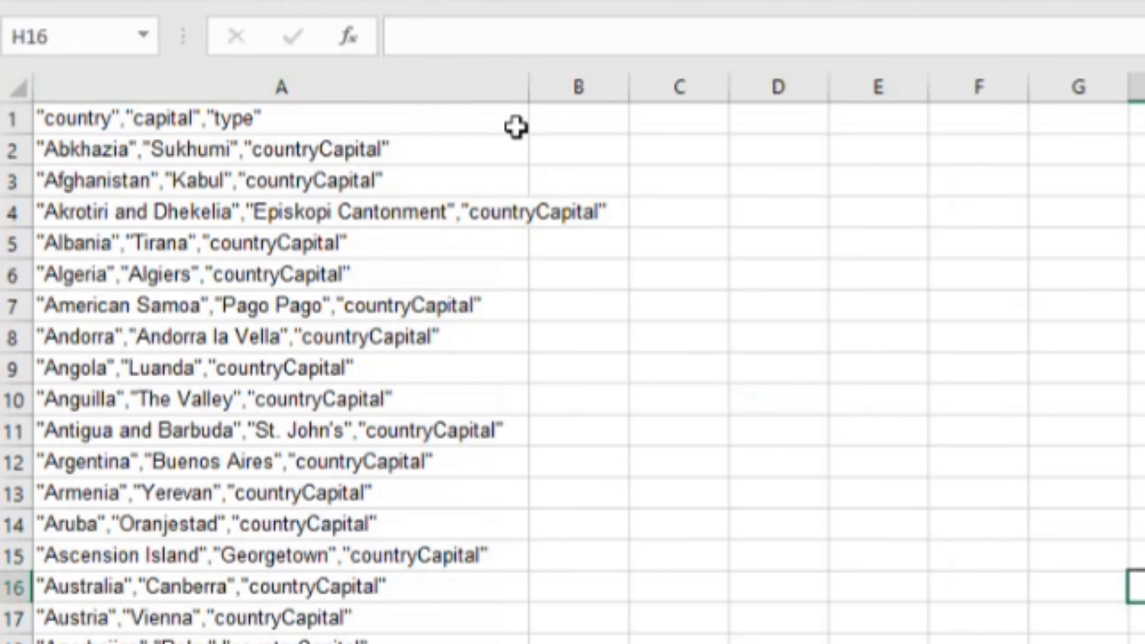
drag(530, 86, 1132, 86)
click(524, 124)
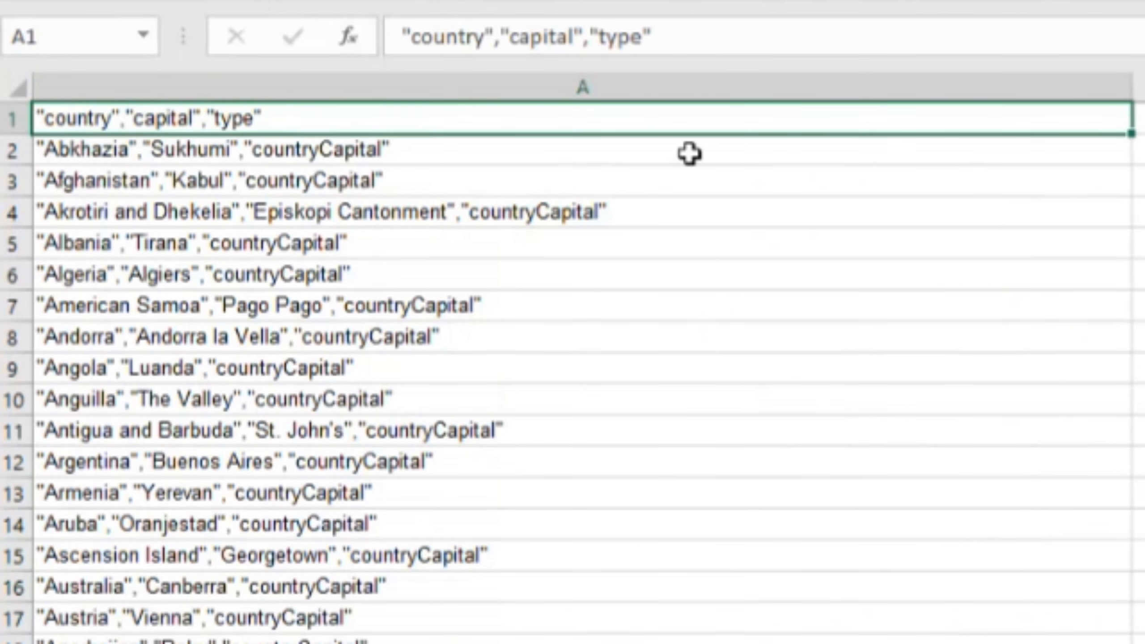
Step: Try splitting column A's text at the commas, first without and again with the quotation marks kept, undoing each split
click(695, 76)
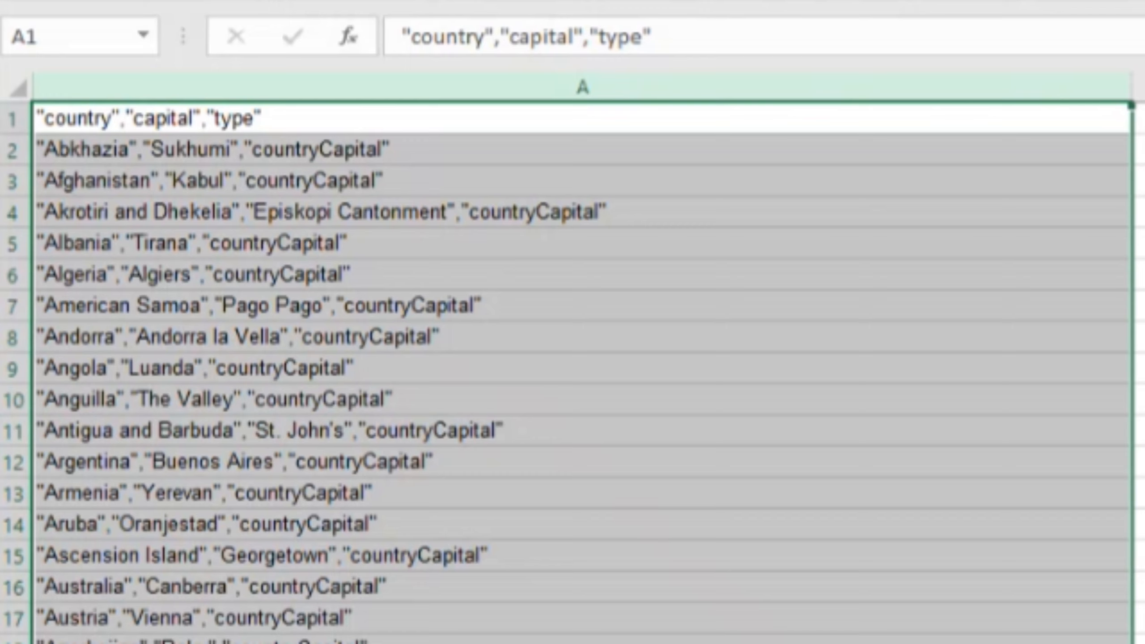
click(1141, 640)
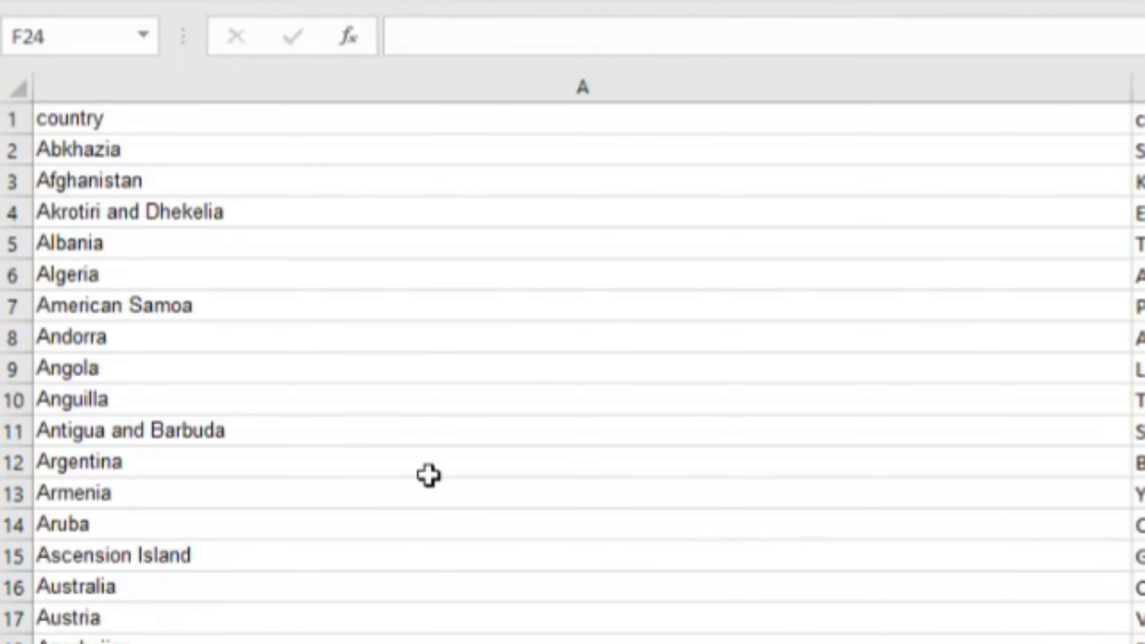
click(1141, 641)
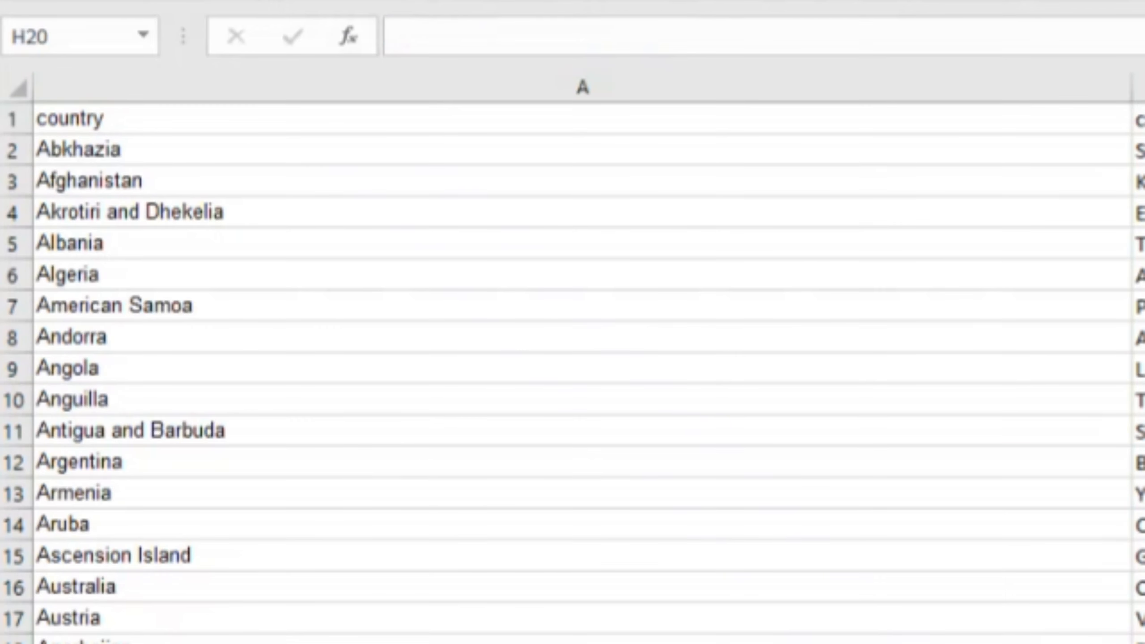
key(ctrl+z)
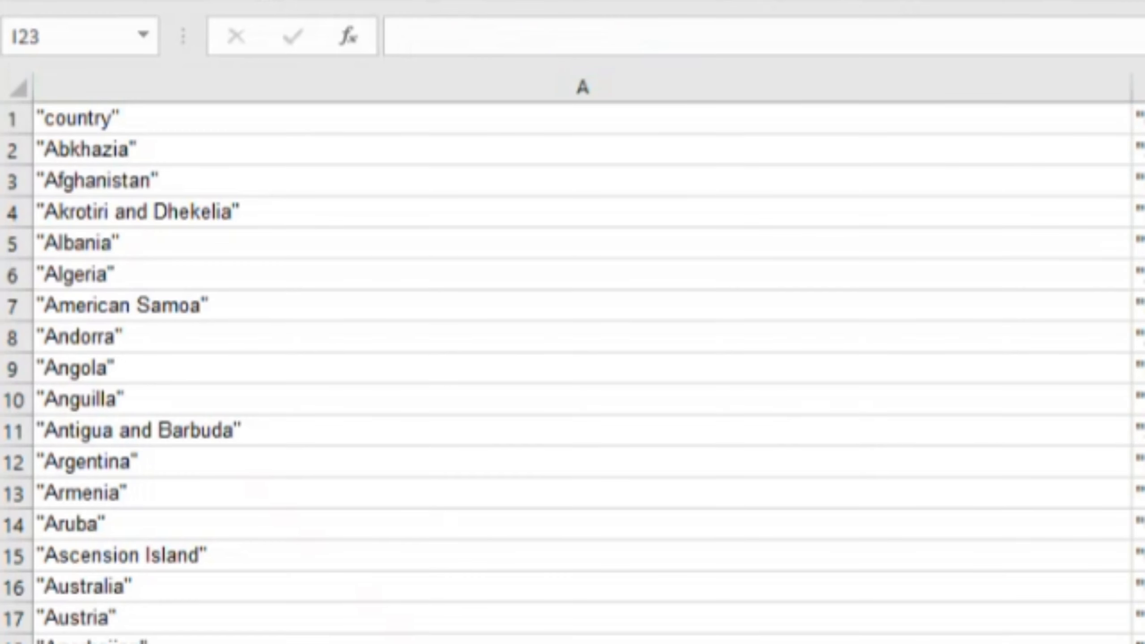
click(253, 455)
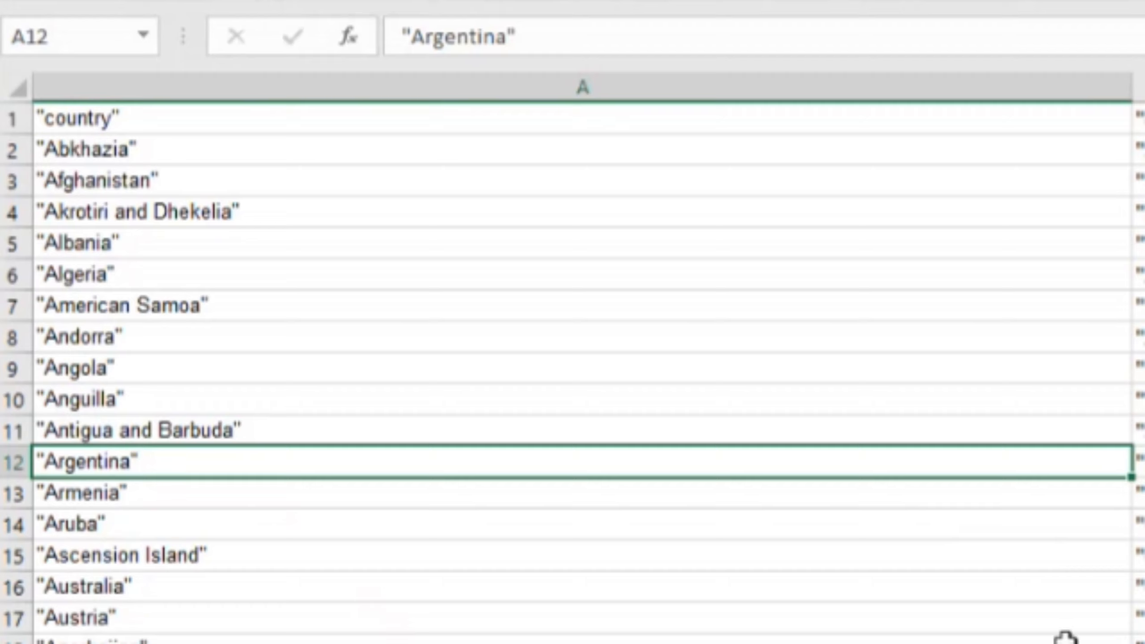
key(ctrl+z)
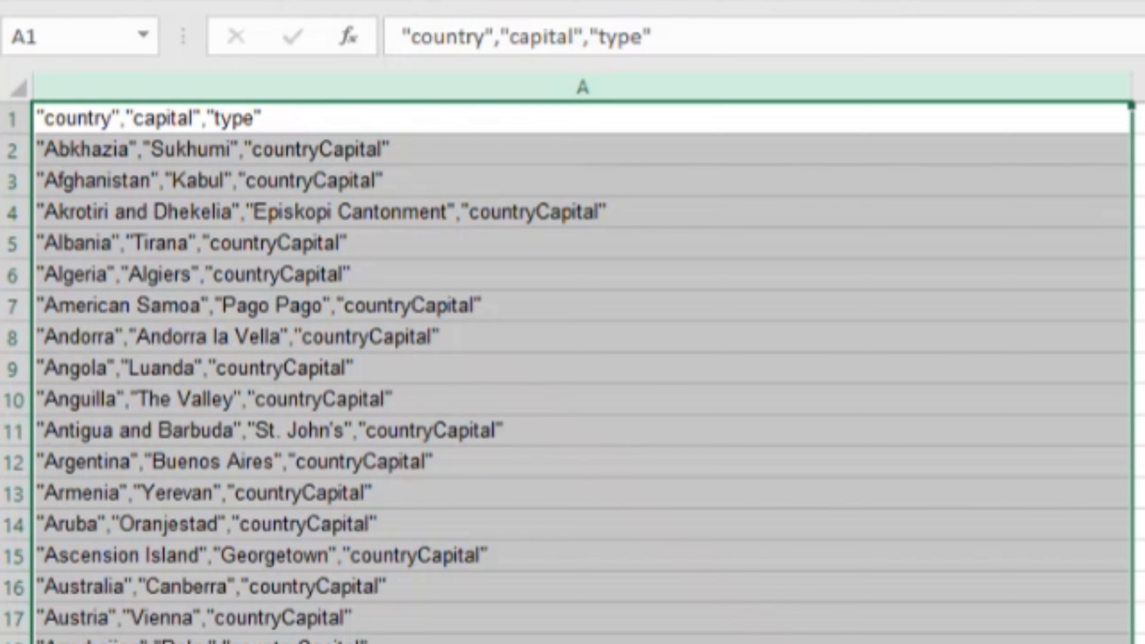
Step: Split column A's text at the commas into three columns without quotation marks, and adjust columns A to C to fit their contents
key(Return)
click(1144, 643)
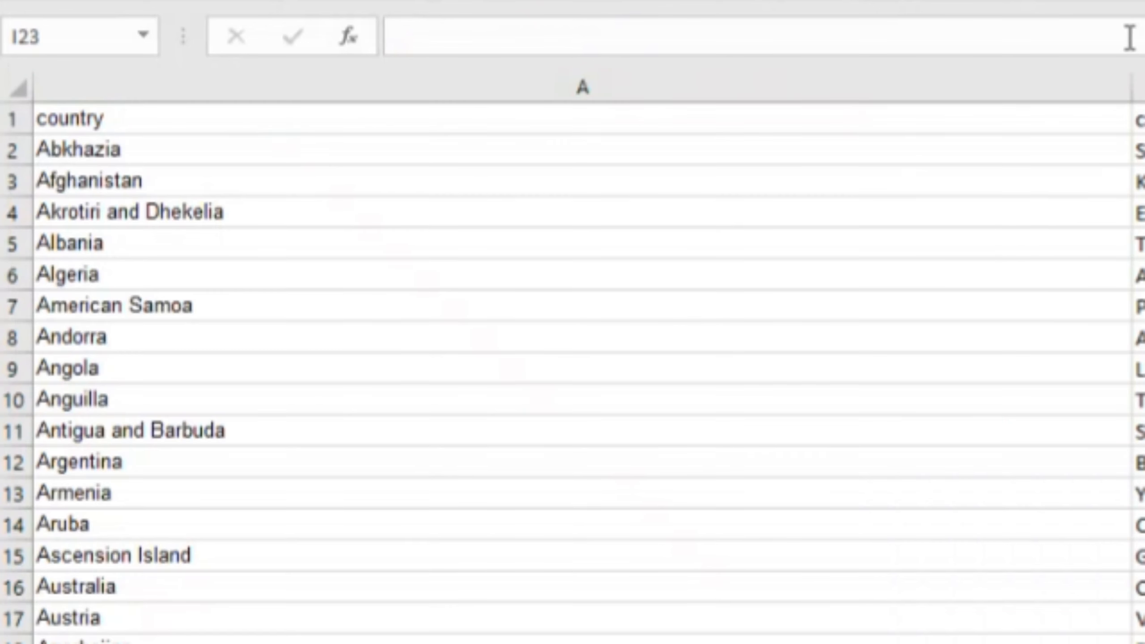
drag(1132, 72, 302, 111)
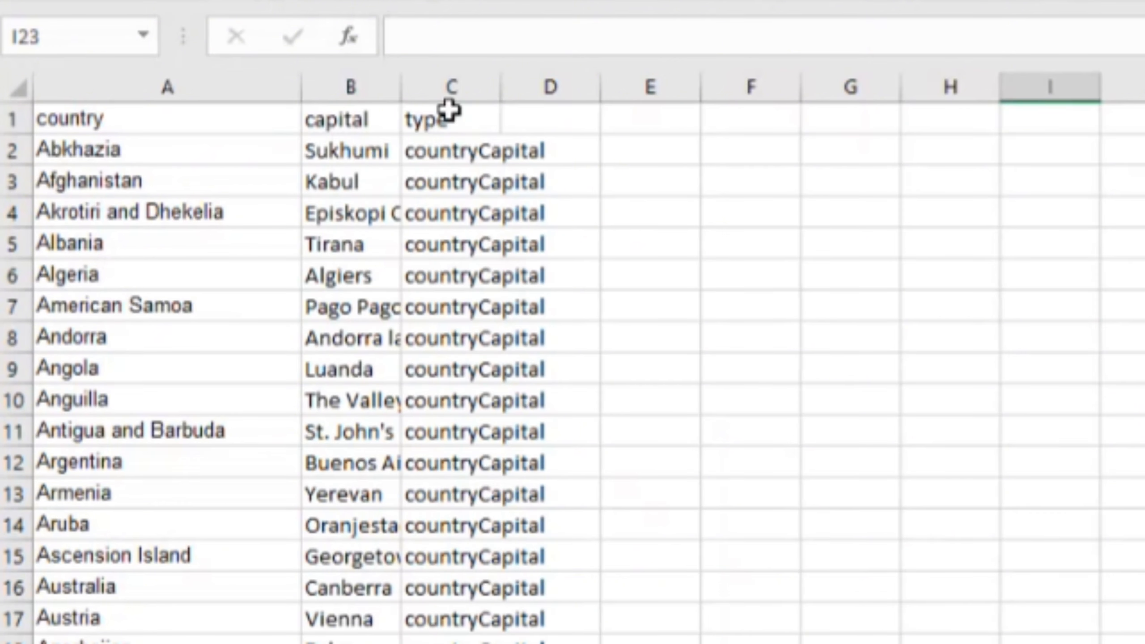
double_click(402, 90)
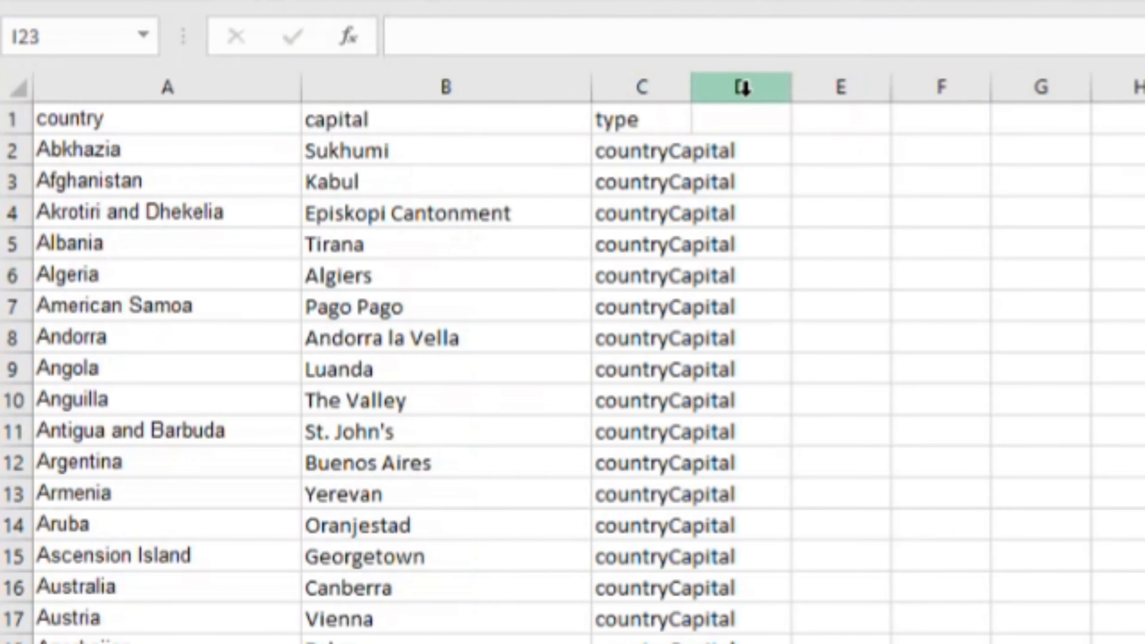
double_click(695, 90)
click(983, 305)
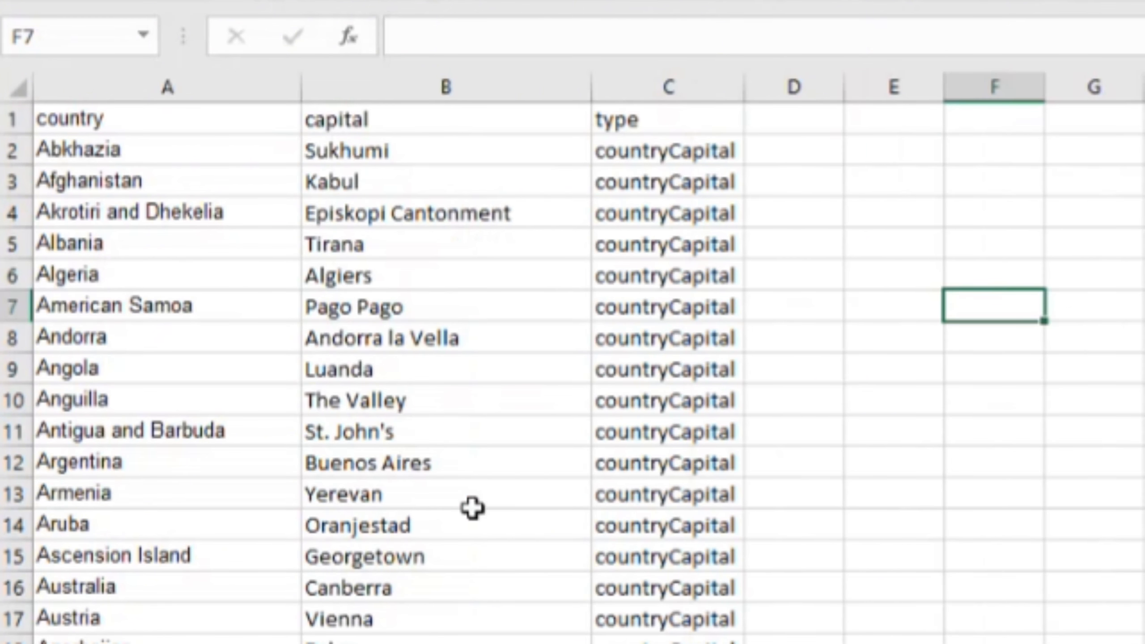
Step: Enter =SEARCH("Capital",C2,1) in cell D2 to locate where "Capital" starts in the type text
click(666, 155)
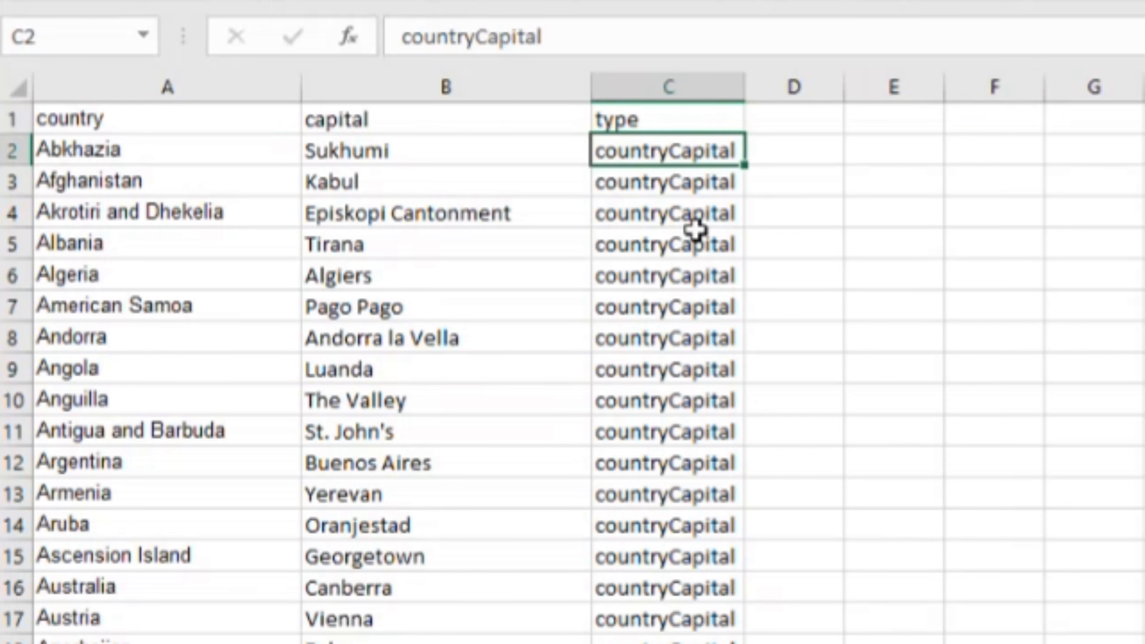
click(839, 159)
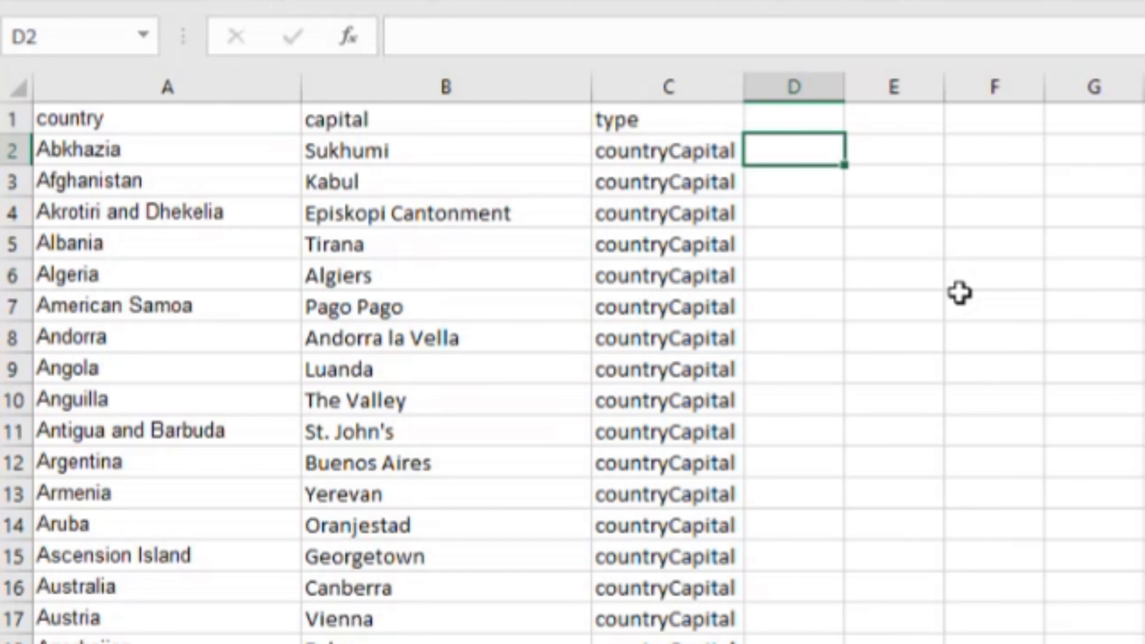
text(=sea)
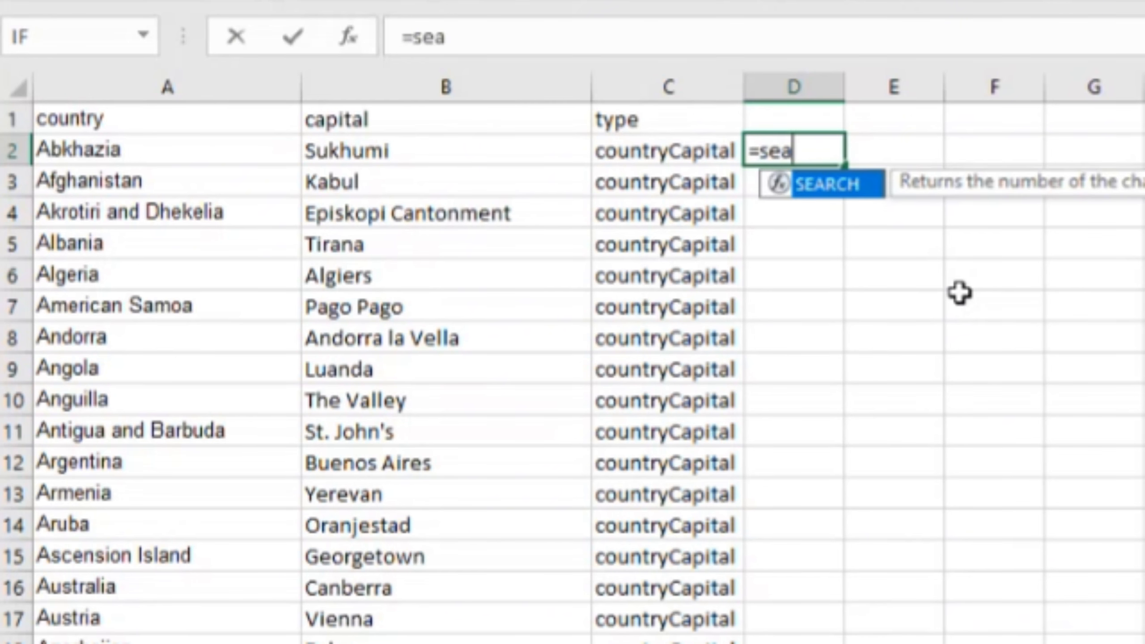
key(Tab)
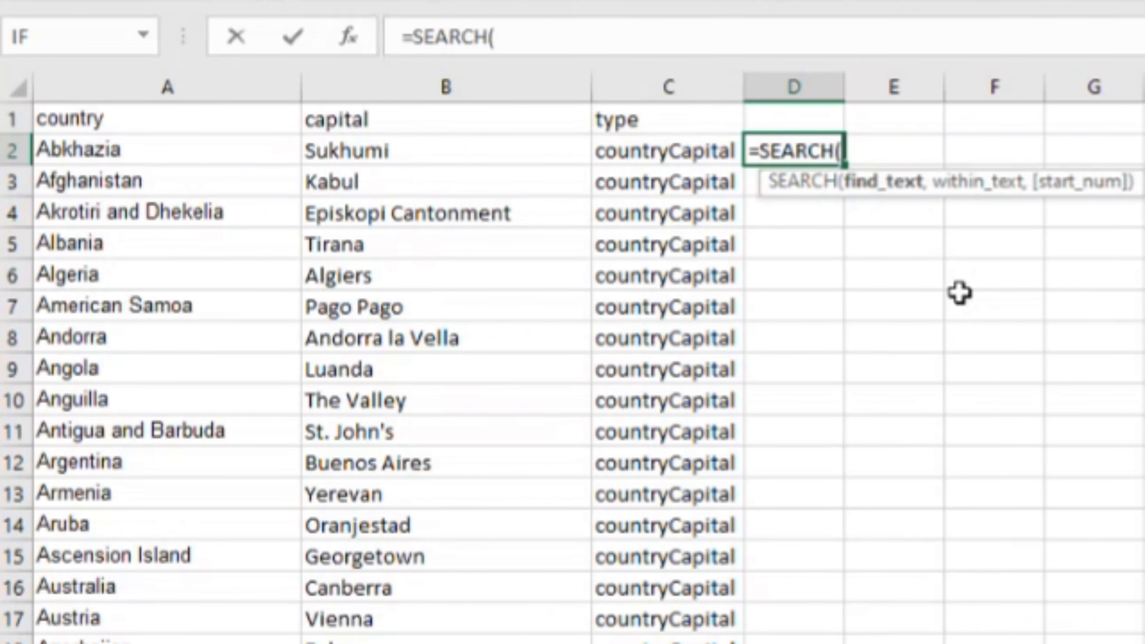
text("C)
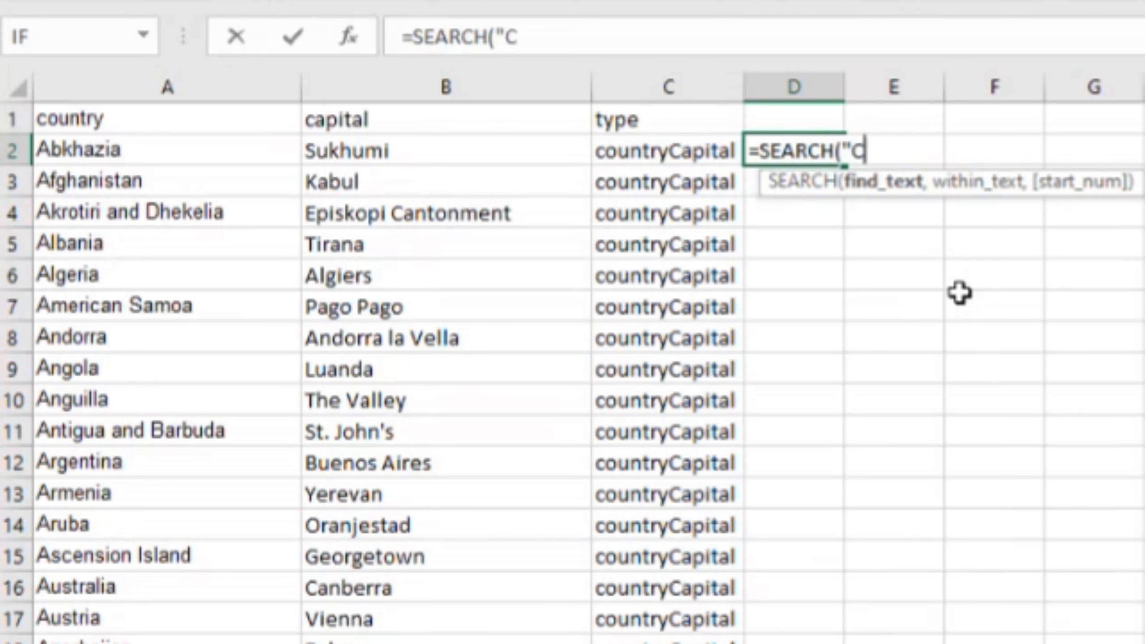
text(apital",c)
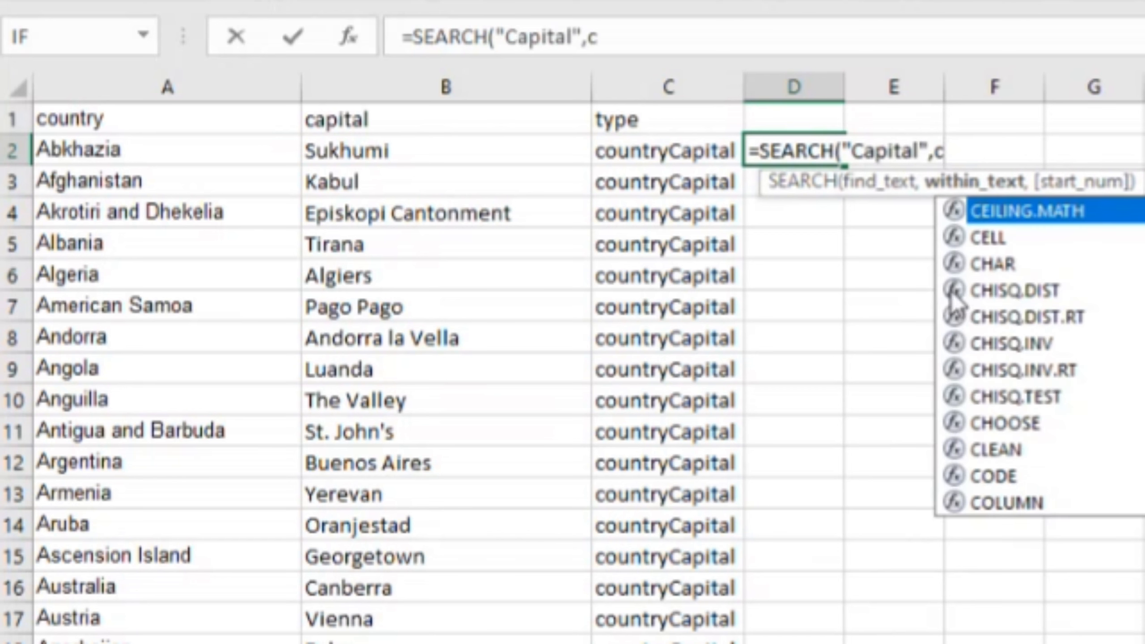
key(BackSpace)
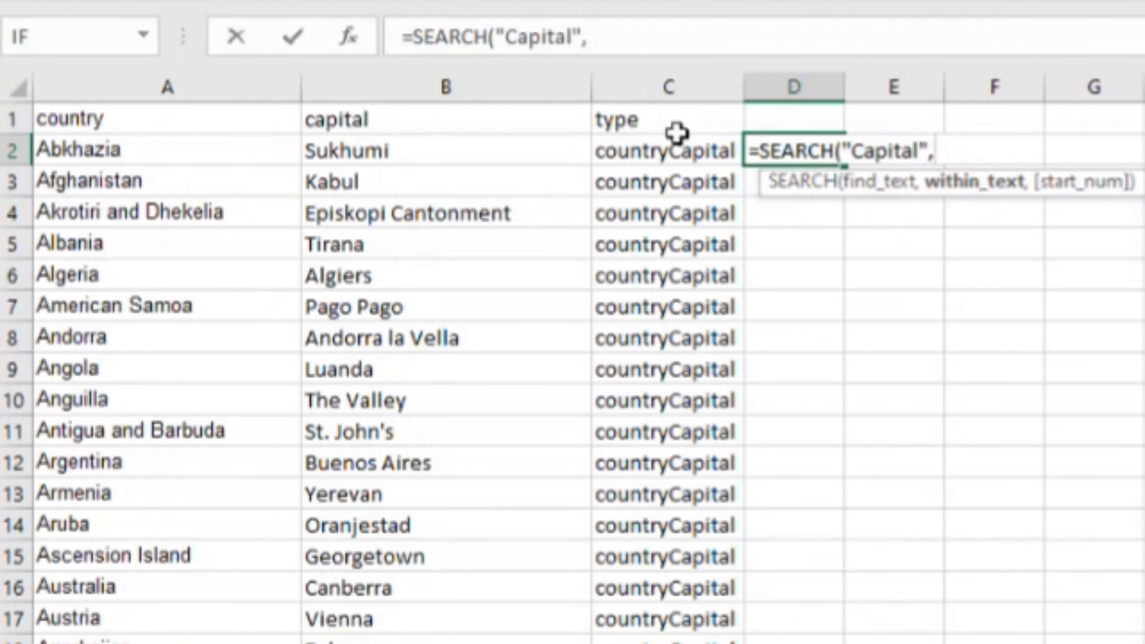
click(671, 151)
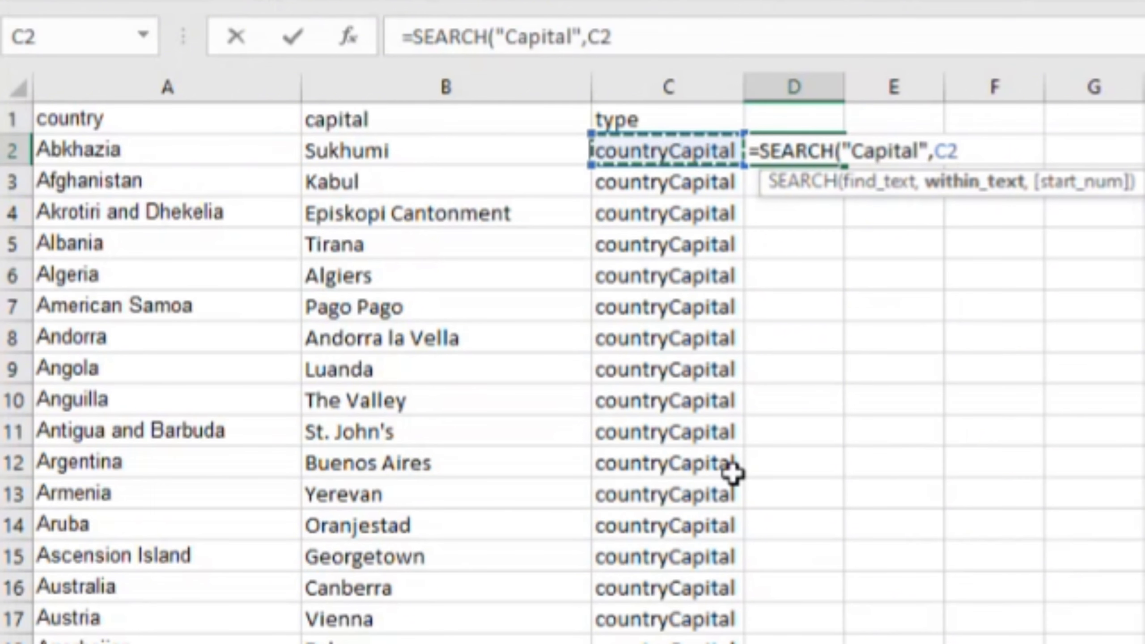
text(,1)
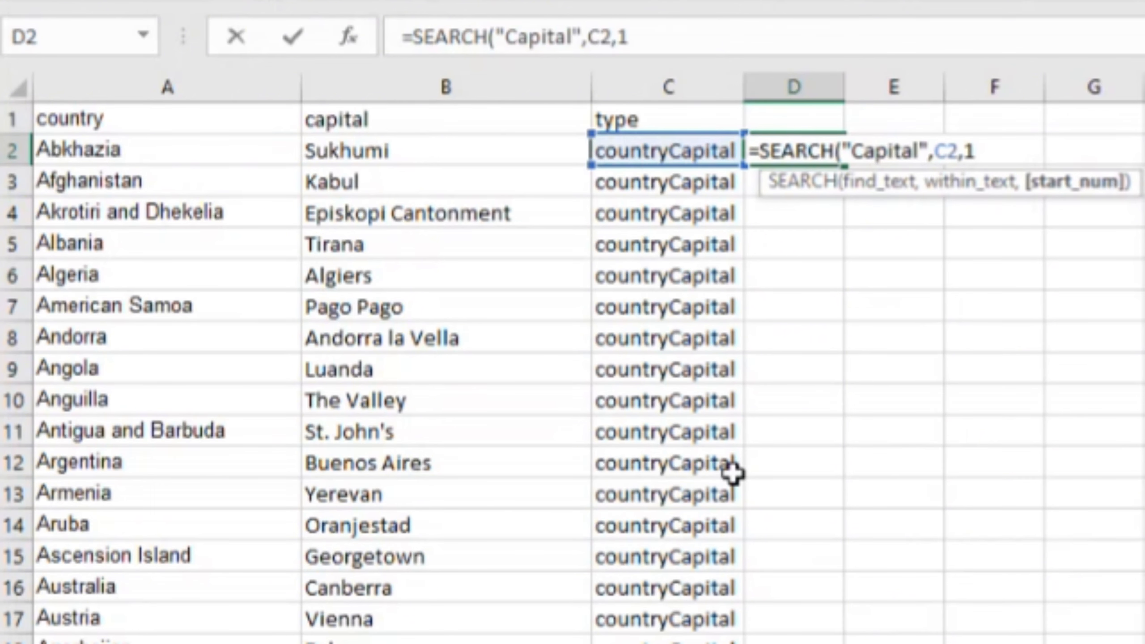
text())
key(ctrl+Return)
key(Return)
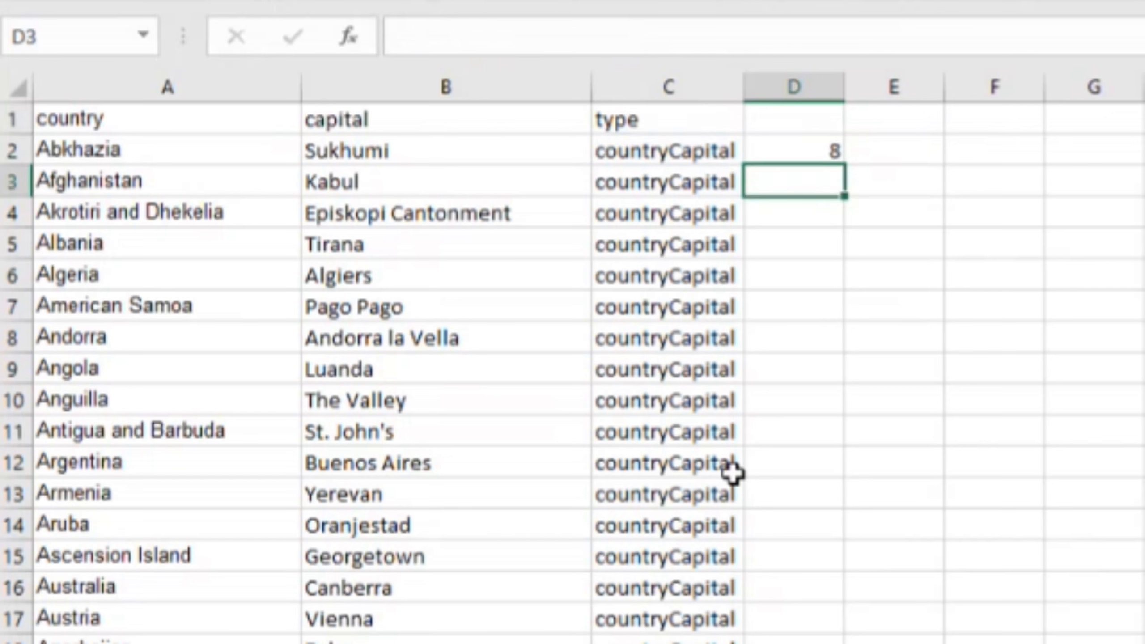
key(Up)
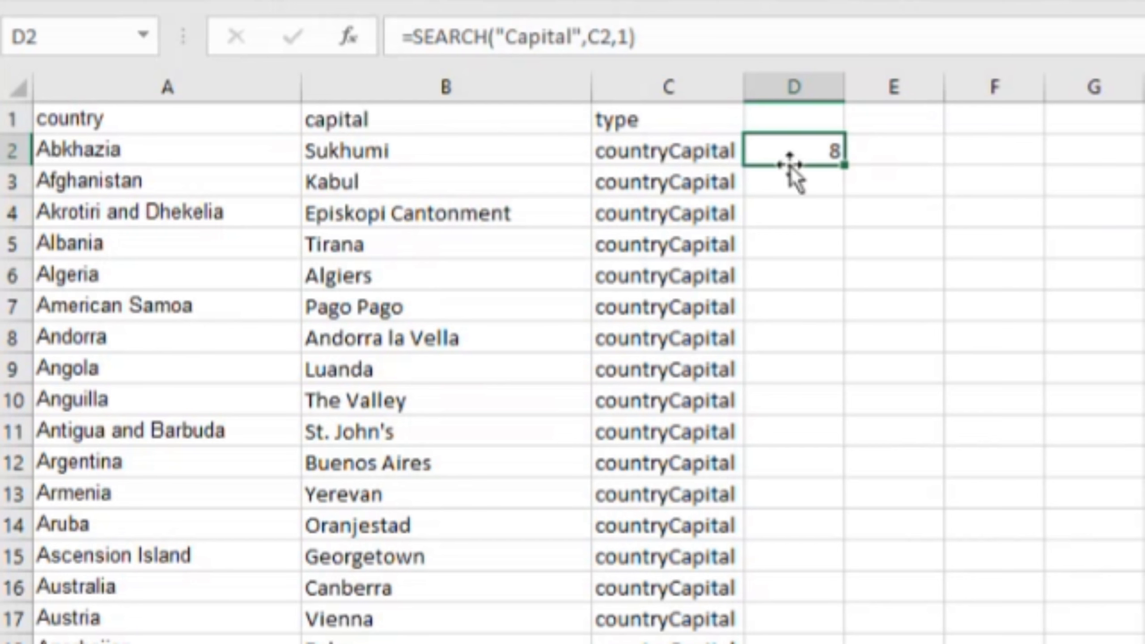
Step: Enter =LEFT(C2,D2-1) in cell E2 to extract the type text that precedes "Capital"
click(892, 157)
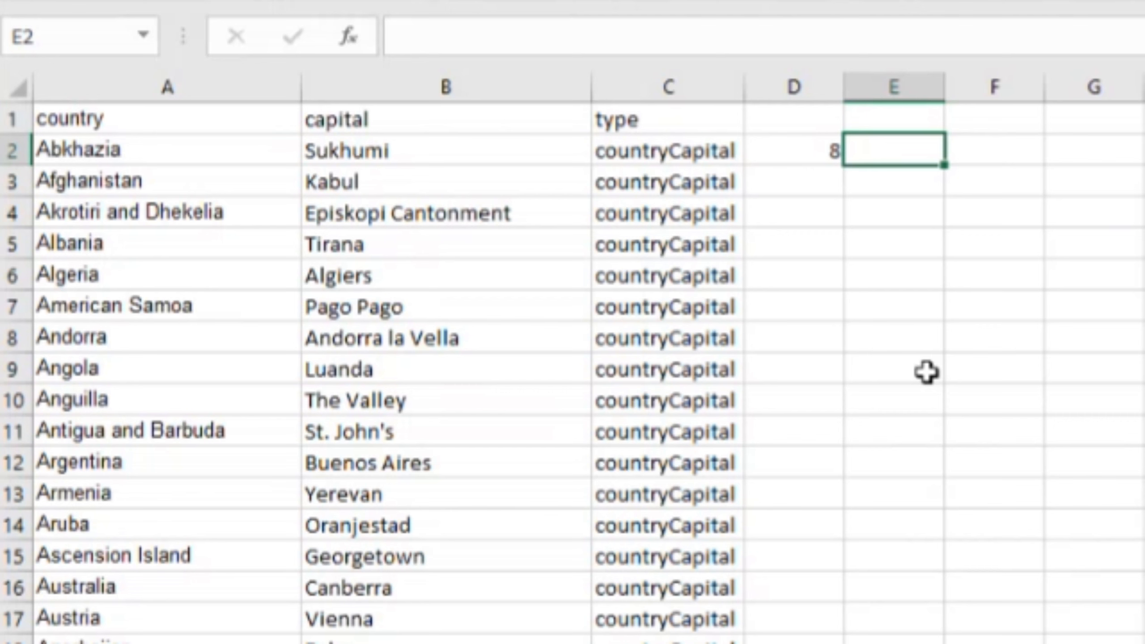
text(=lef)
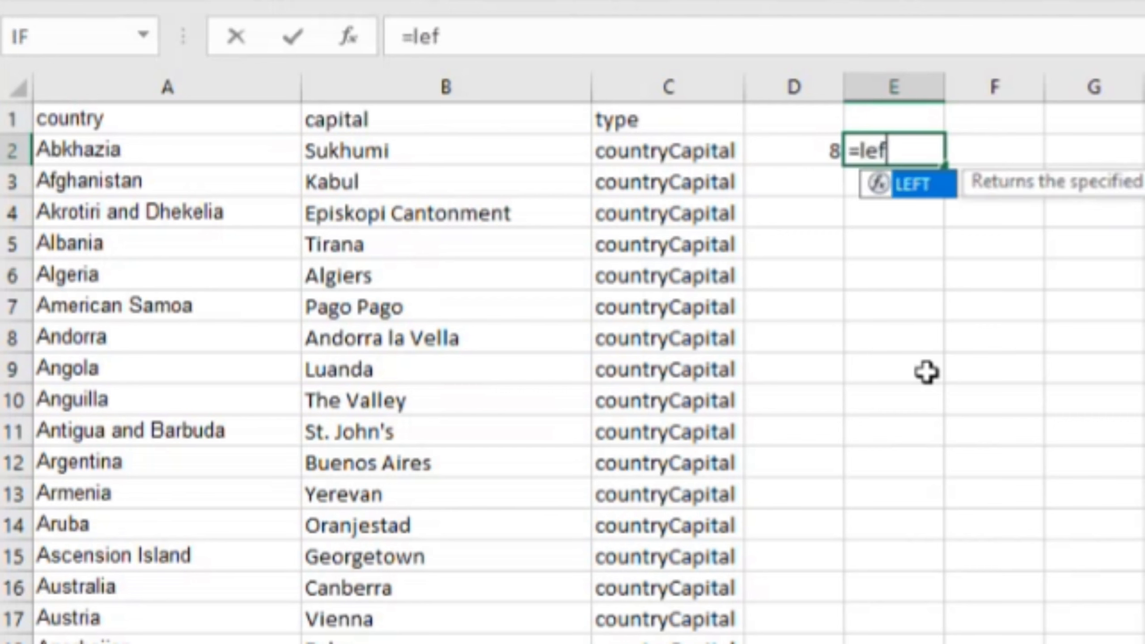
text(t()
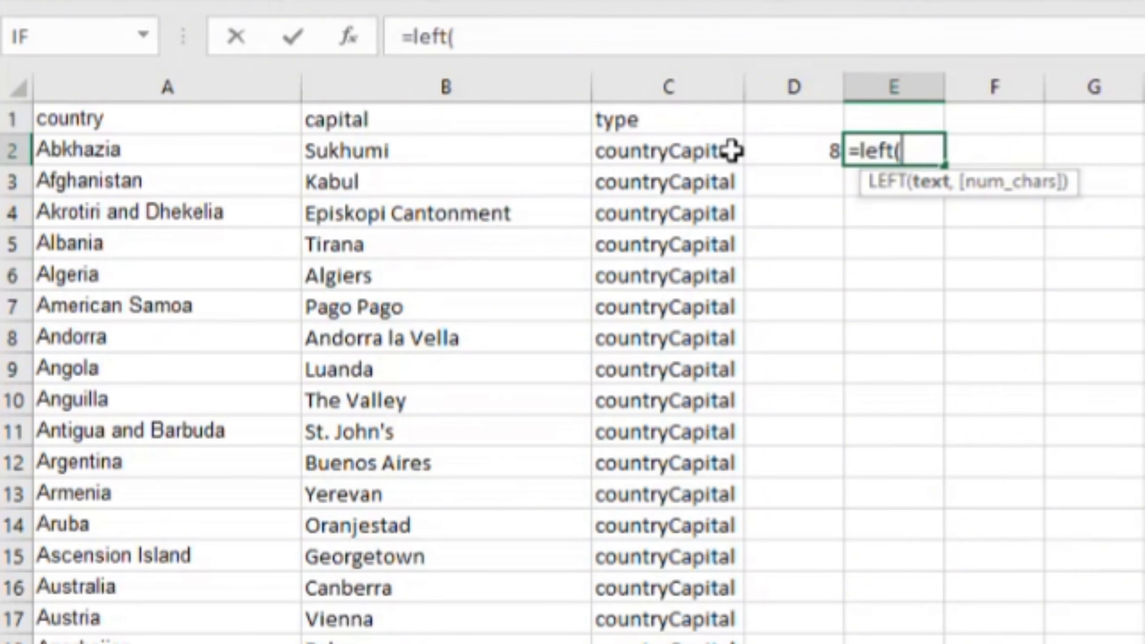
click(660, 159)
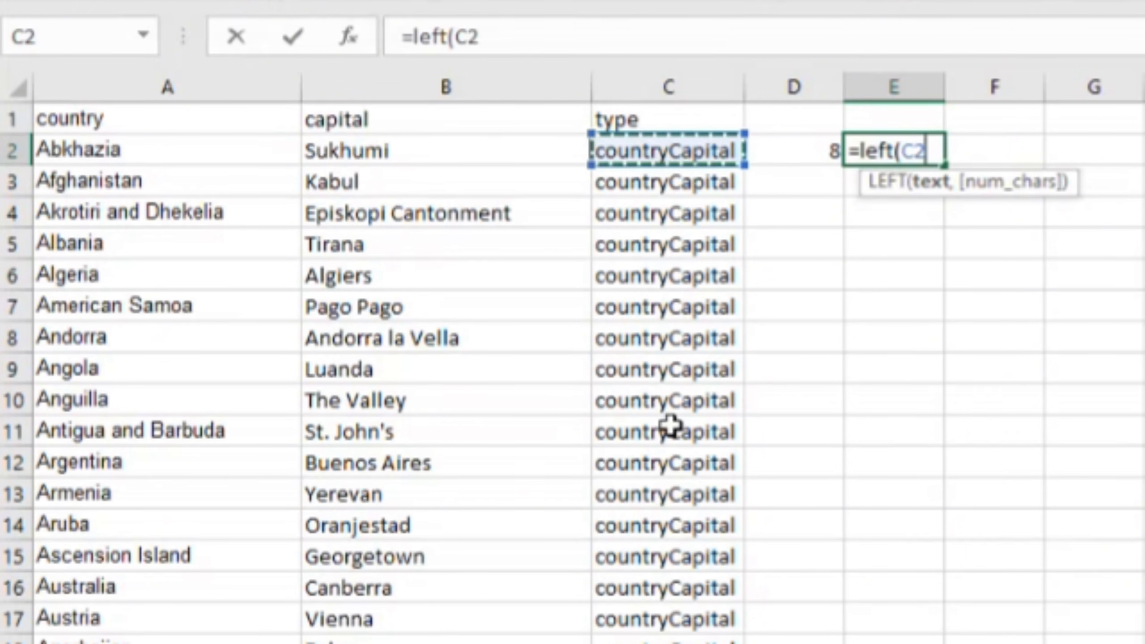
text(,)
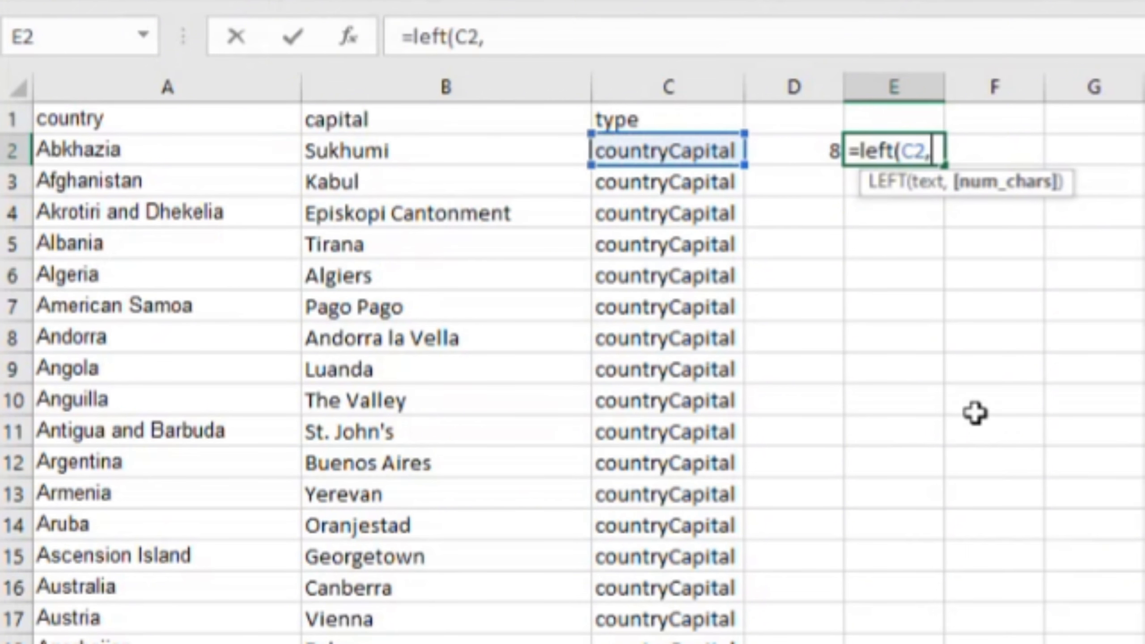
click(827, 155)
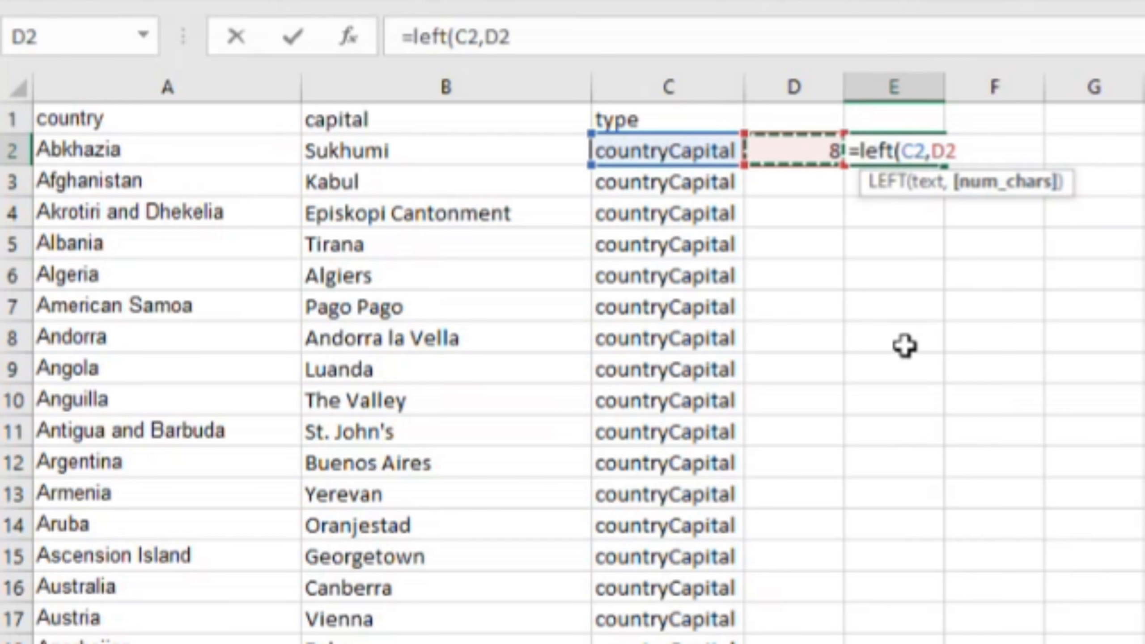
text(-1)
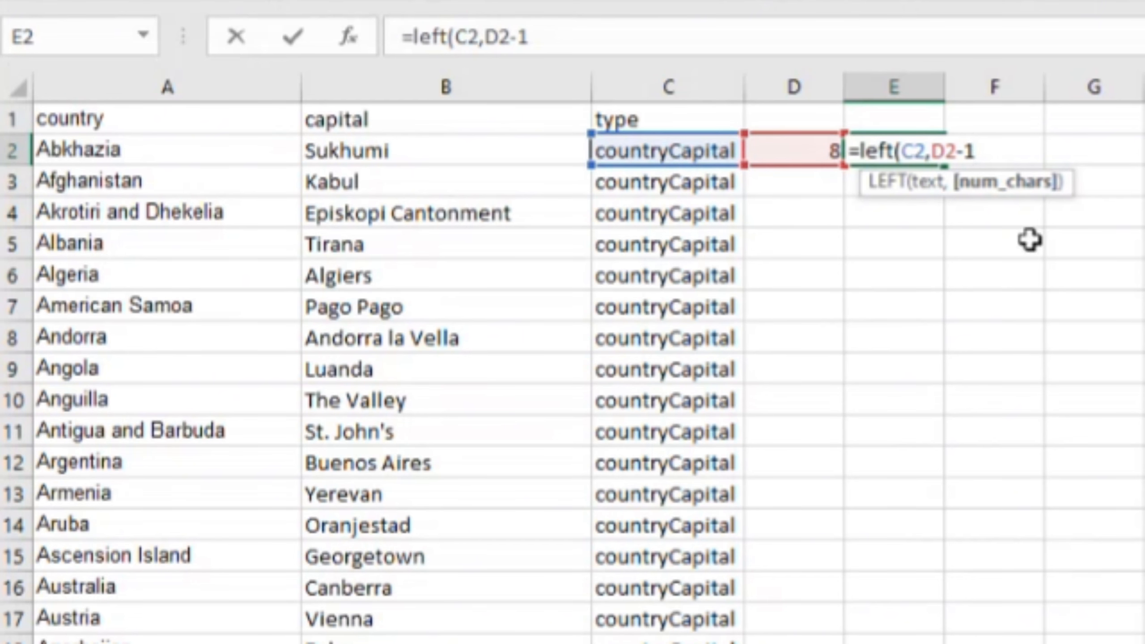
text())
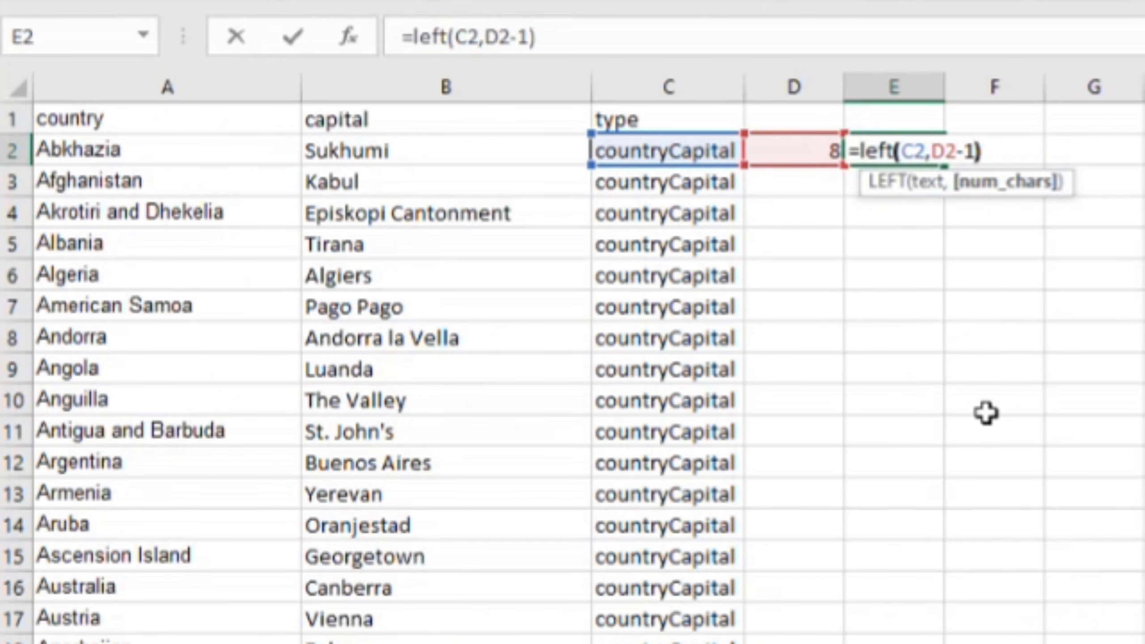
key(Return)
Step: Enter =LEN(E2) in cell F2 to count the characters of the extracted text
key(Up)
key(Right)
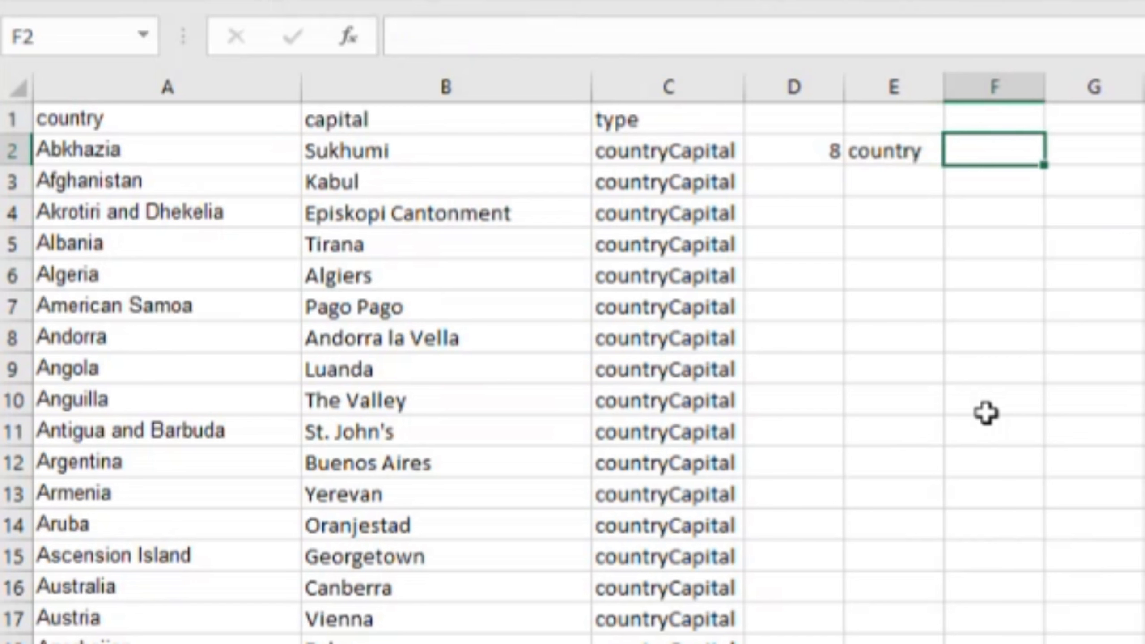
text(=;em))
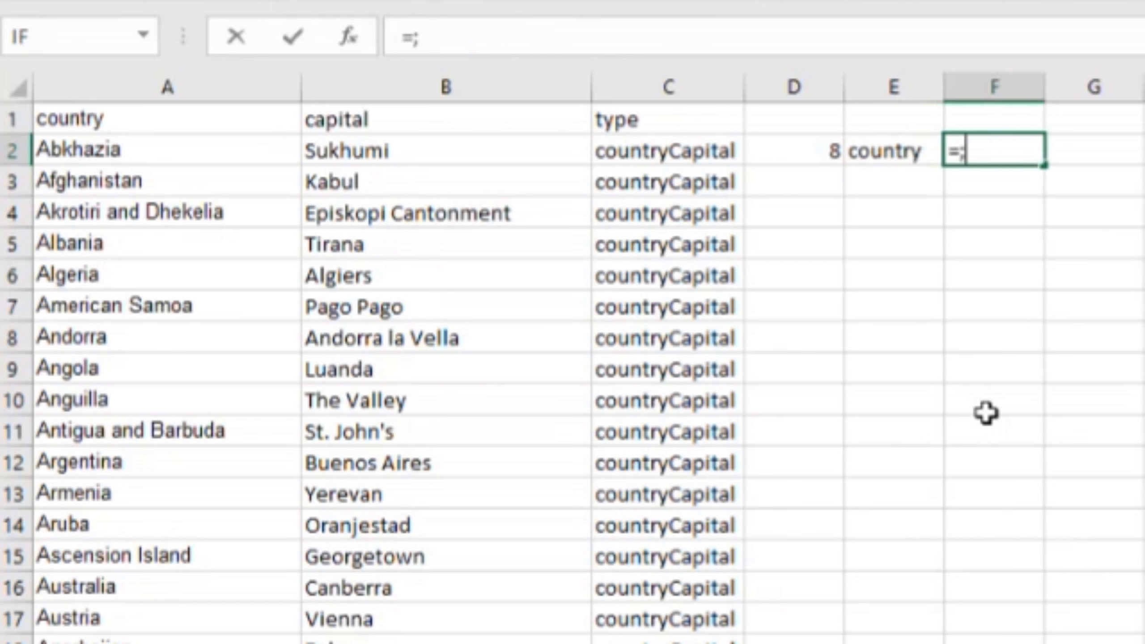
key(BackSpace)
key(BackSpace)
key(BackSpace)
key(BackSpace)
text(len()
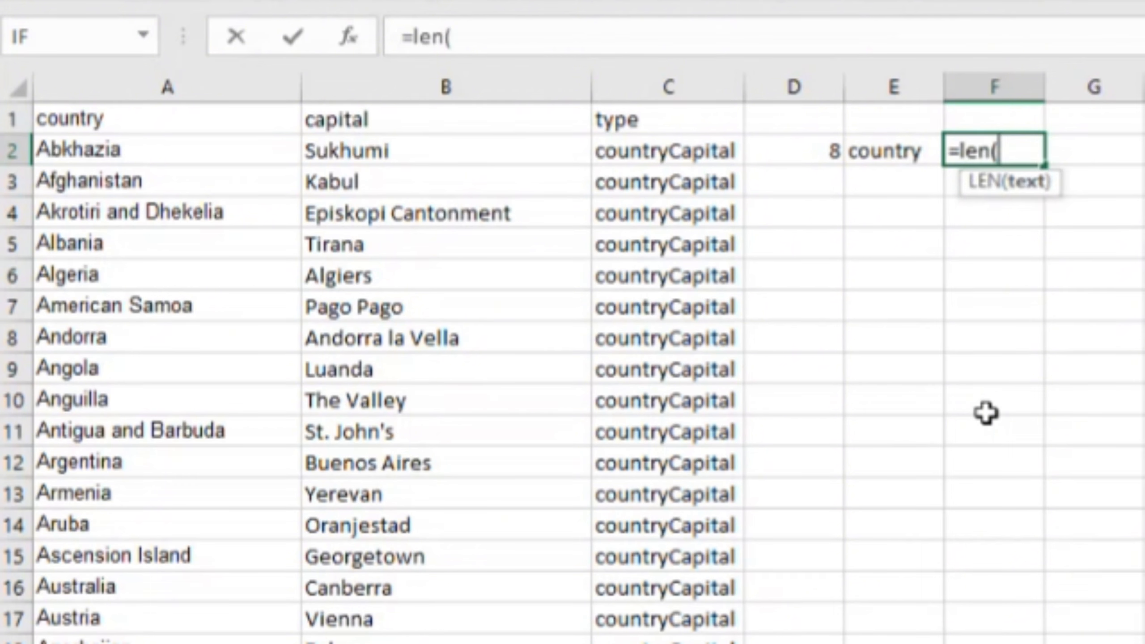
key(Left)
key(Return)
key(Up)
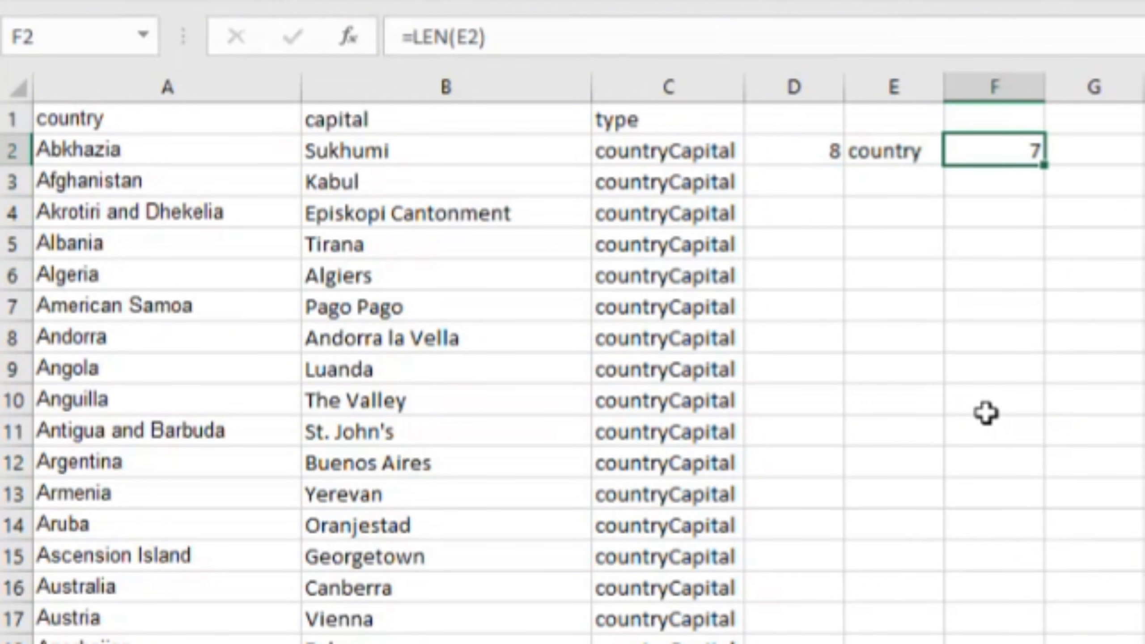
Step: Enter =MID(C2,D2,F2) in cell G2 to extract the part of the type text that starts at "Capital"
key(Right)
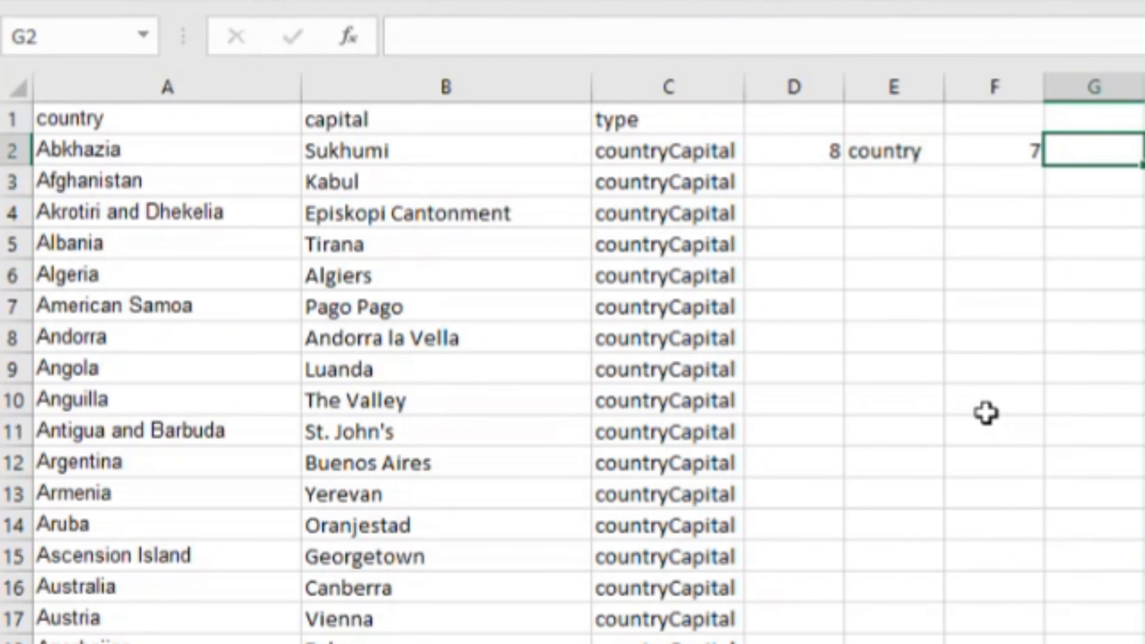
text(=)
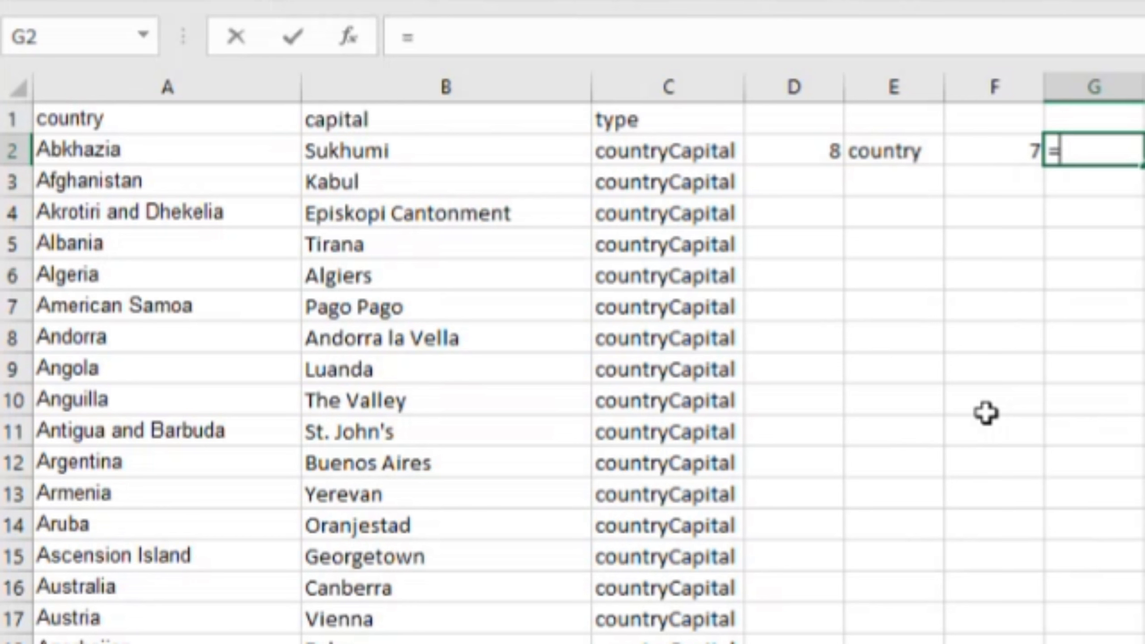
text(mid()
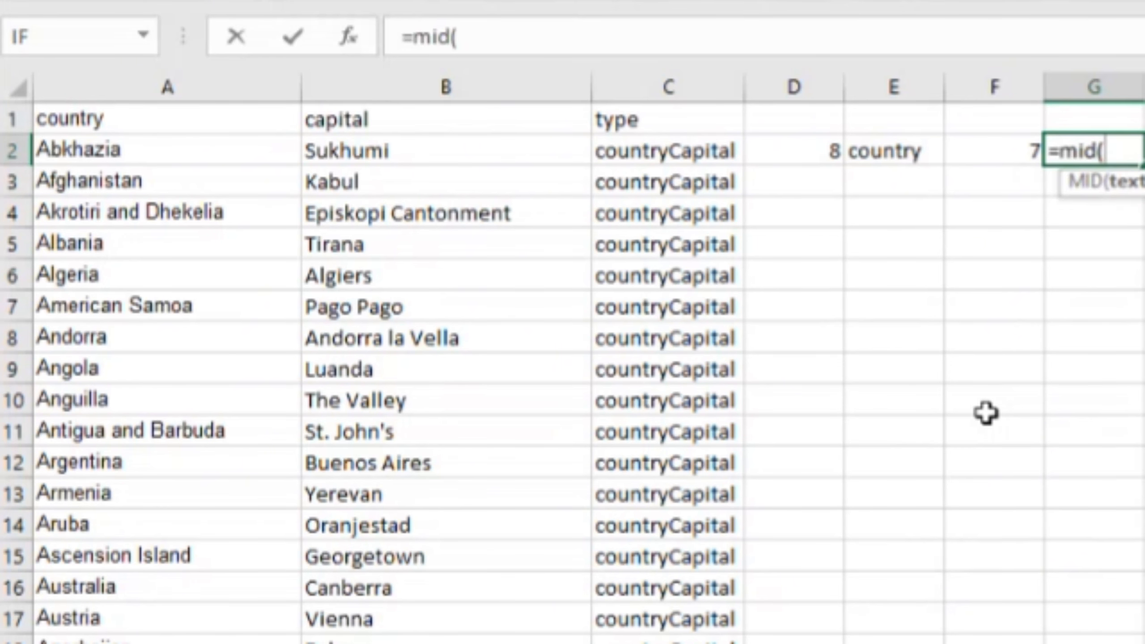
key(Left)
key(Left)
key(Left)
key(Left)
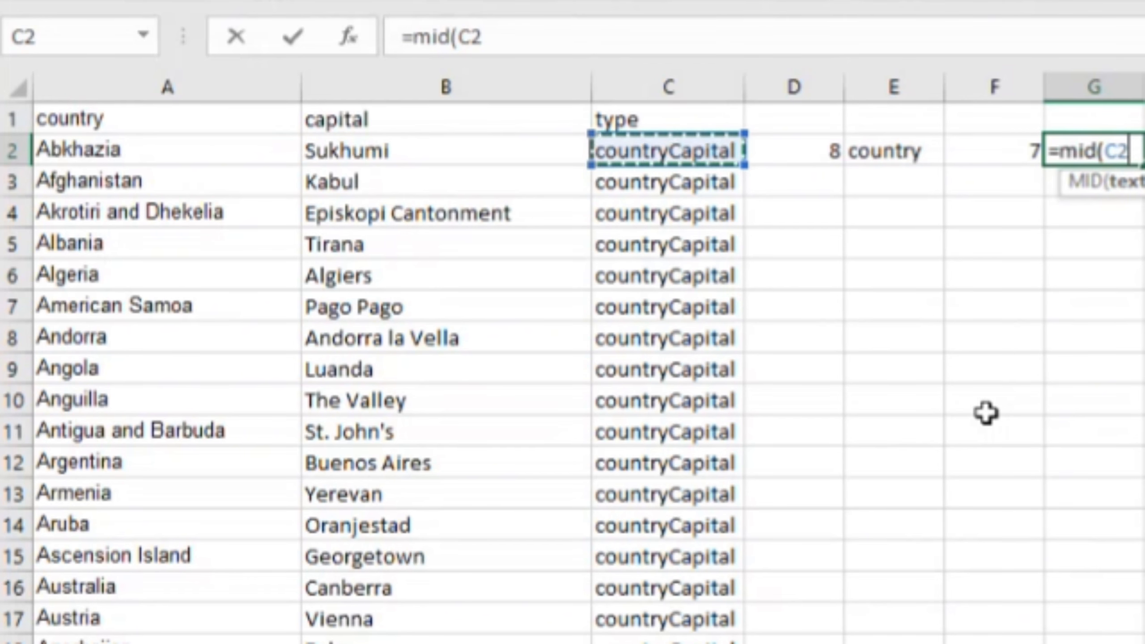
text(,)
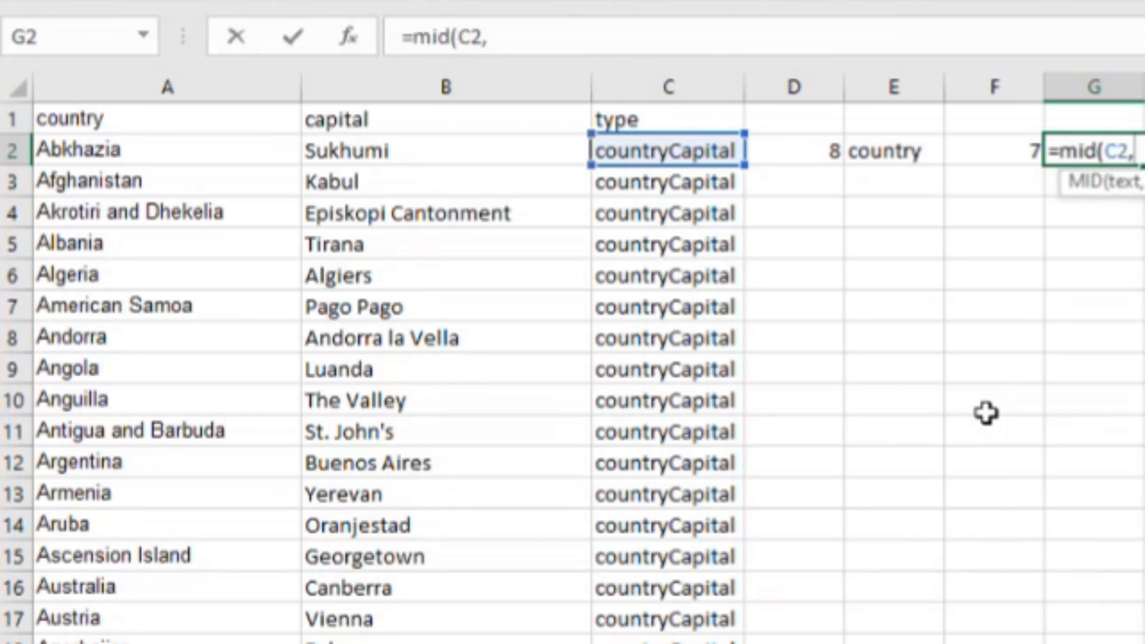
key(Left)
key(Left)
key(Left)
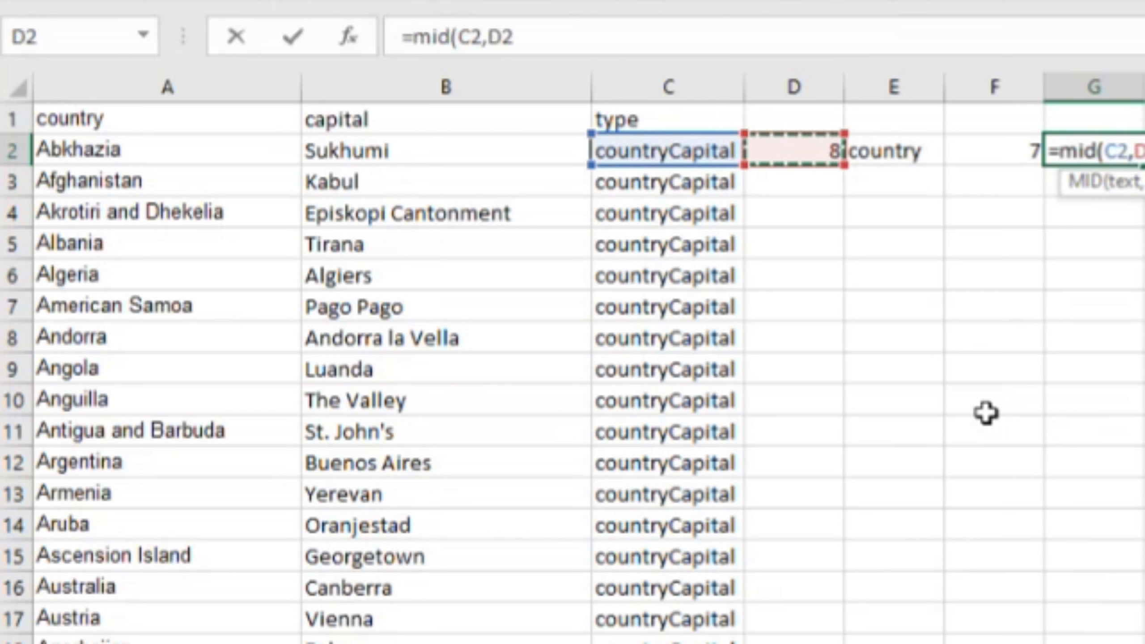
text(,)
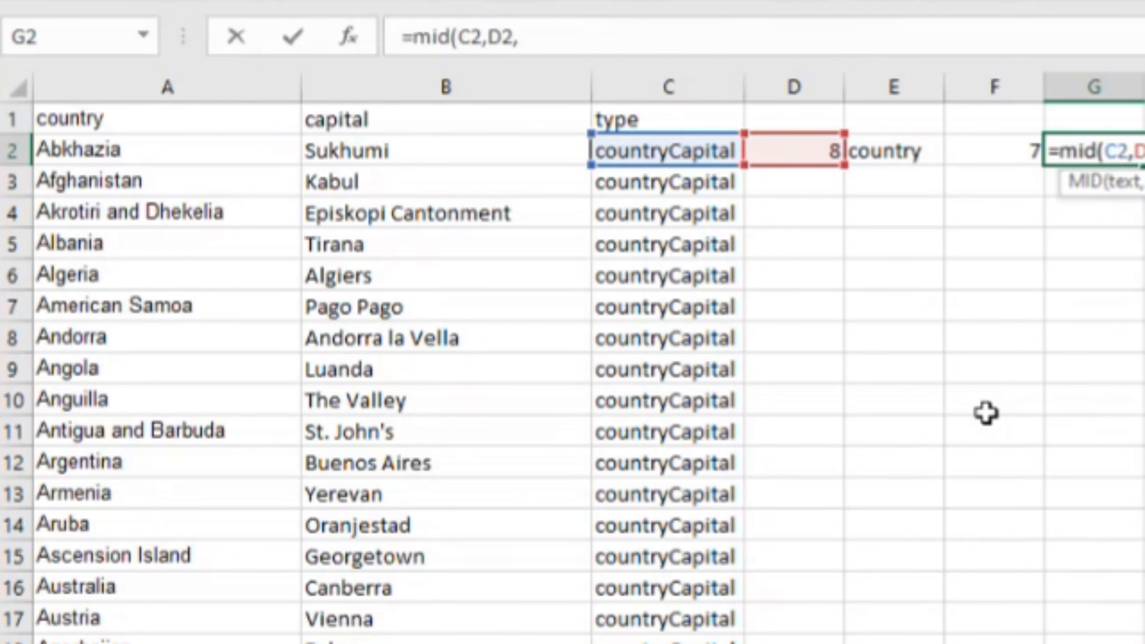
key(Left)
key(Left)
key(Right)
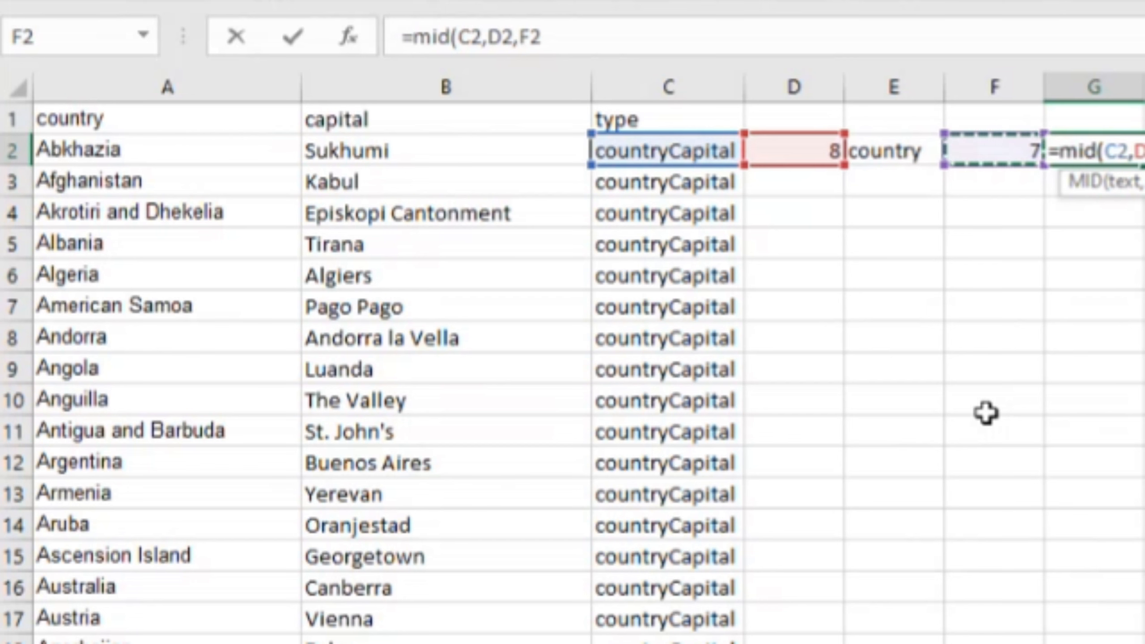
key(Return)
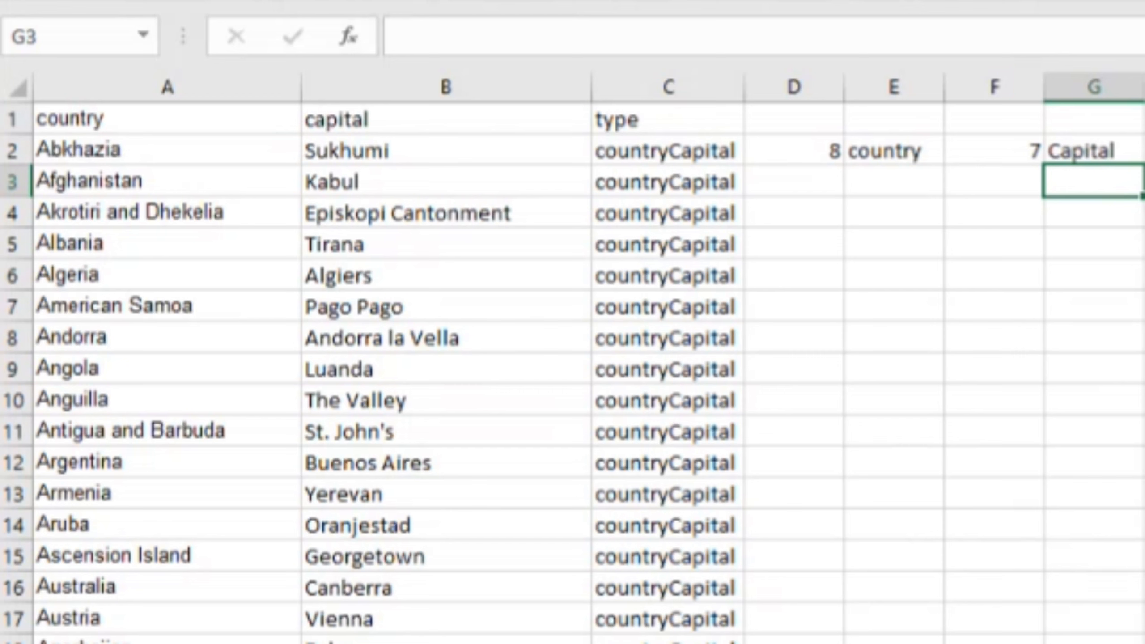
Step: Review the helper formulas in row 2, from the SEARCH formula in D2 to the MID formula in G2
click(1091, 153)
key(Left)
key(Left)
key(Left)
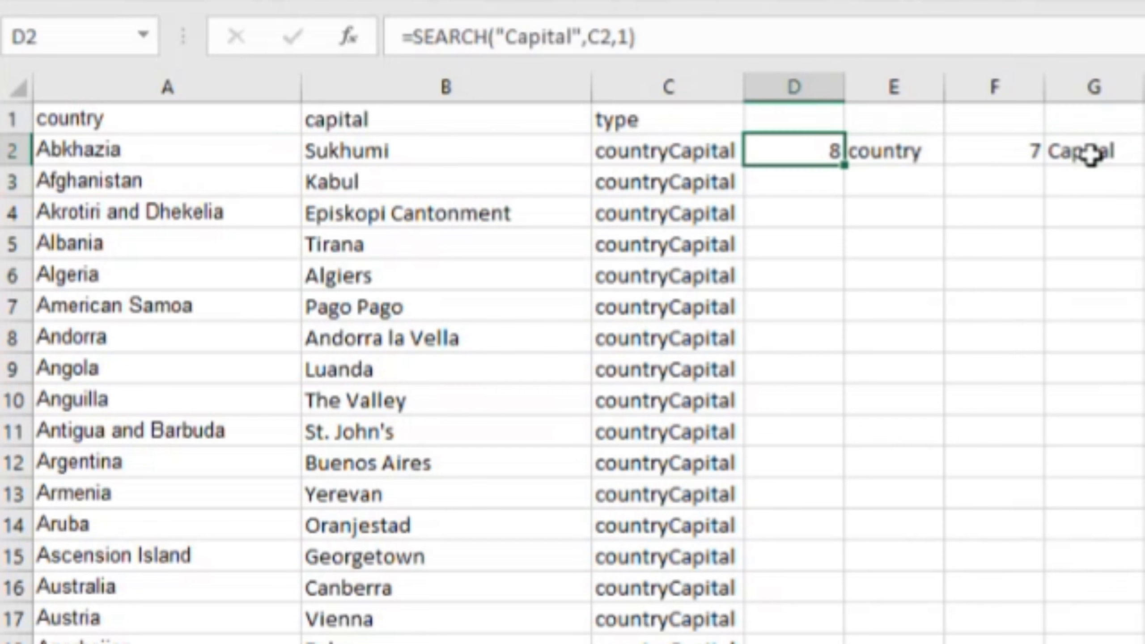
key(Right)
key(Right)
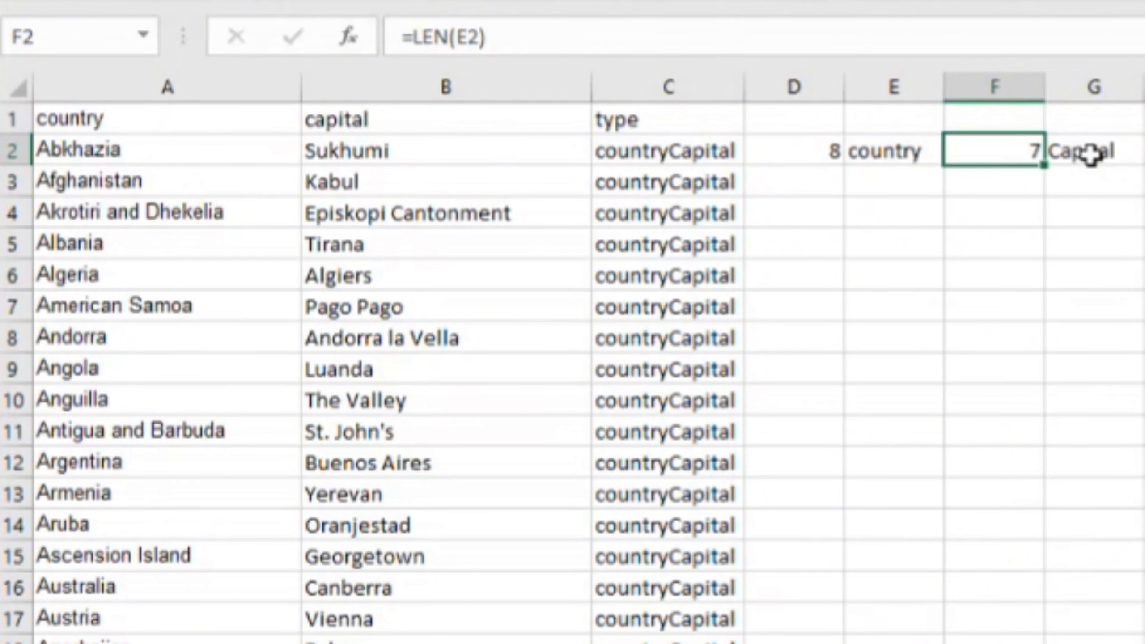
key(Right)
key(Right)
key(Left)
key(Left)
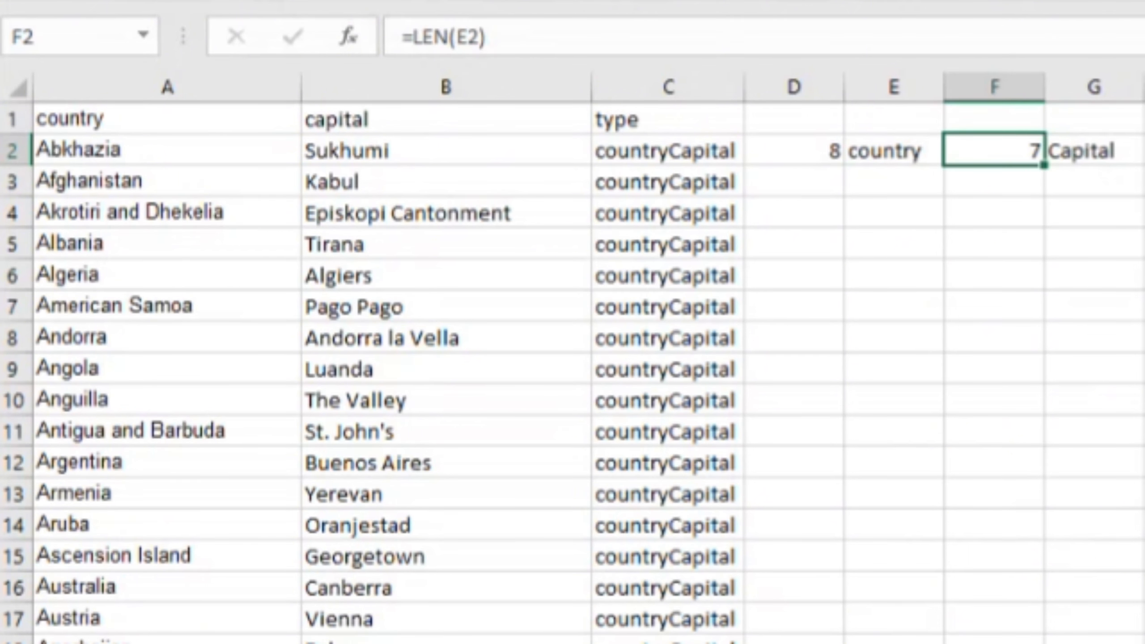